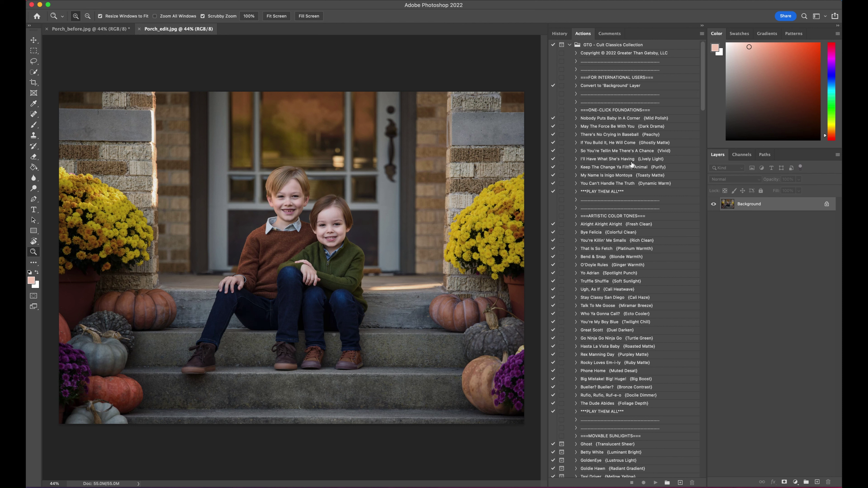
Run There's No Crying In Baseball and Bend & Snap, then lower Bend & Snap to 75% opacity
left_click(606, 135)
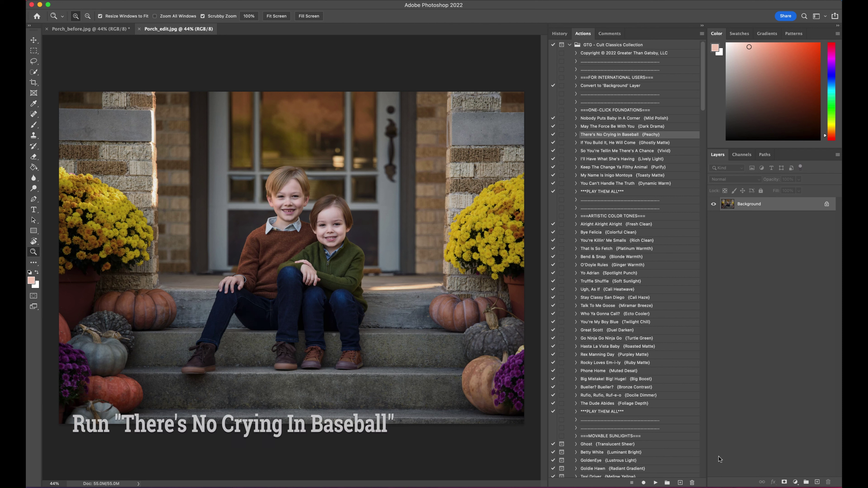
left_click(656, 483)
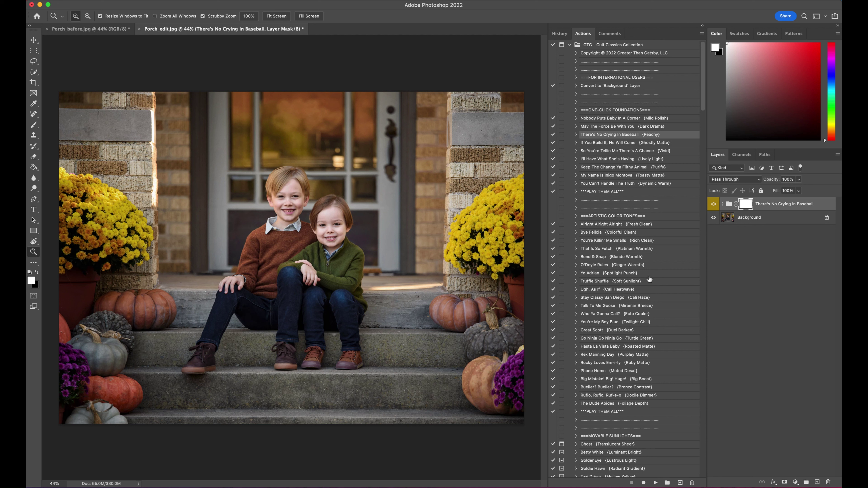
left_click(592, 257)
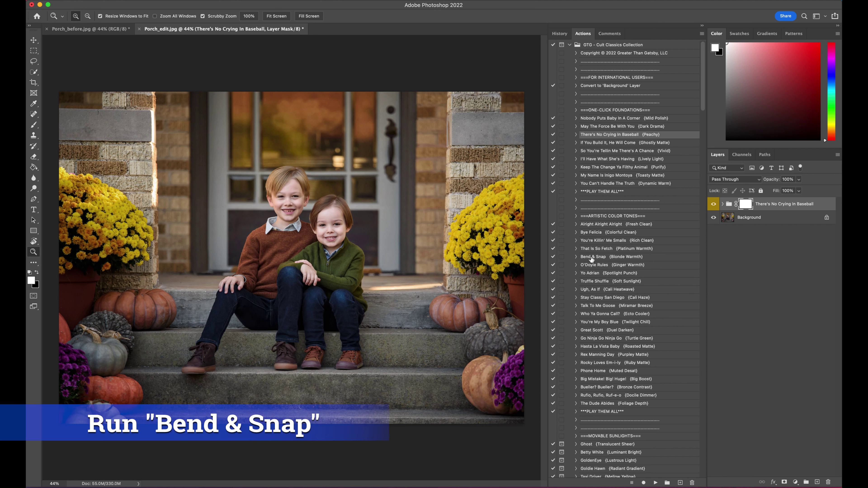
left_click(655, 483)
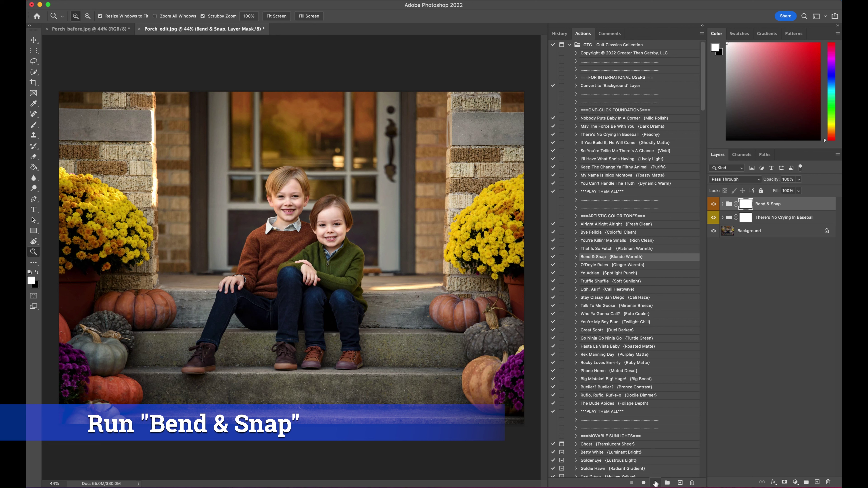
left_click(800, 180)
left_click_drag(801, 189, 792, 191)
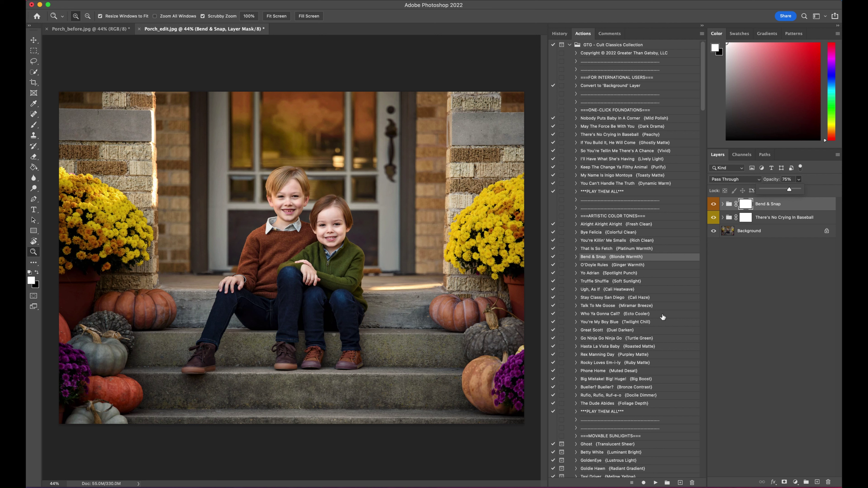
Run the Clockwork Orange soft-shine action and continue to the light burst placement
scroll(657, 319, "down", 5)
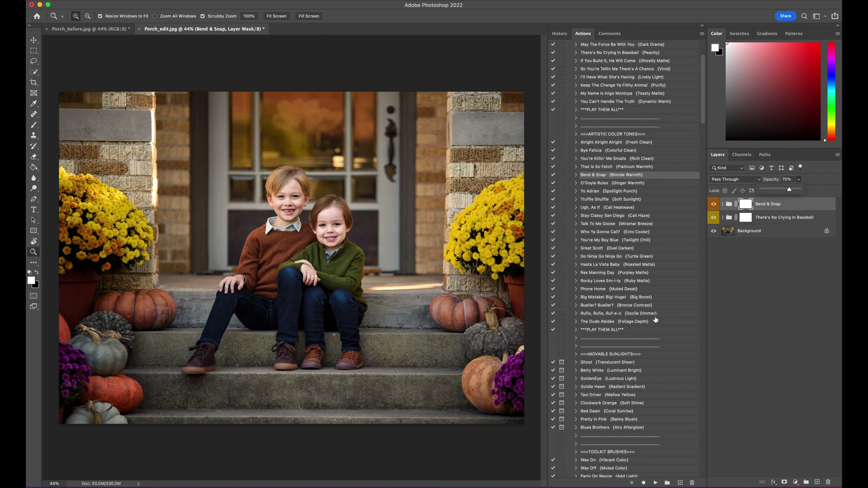
scroll(656, 319, "down", 6)
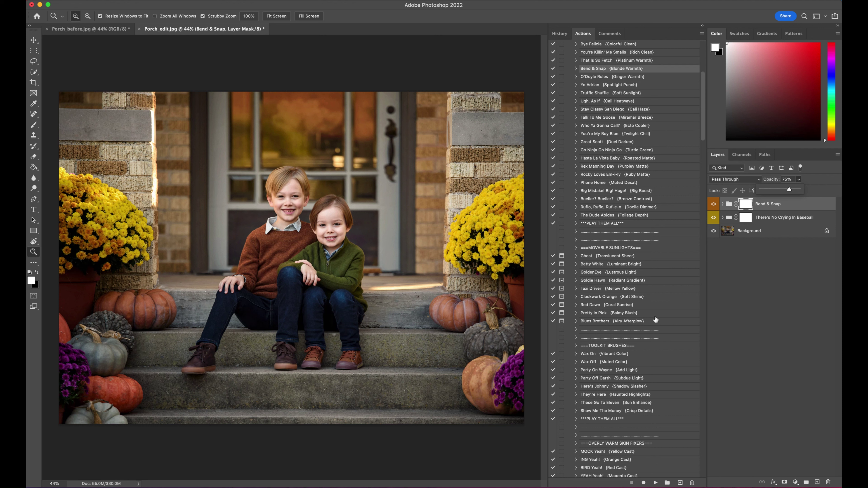
left_click(597, 297)
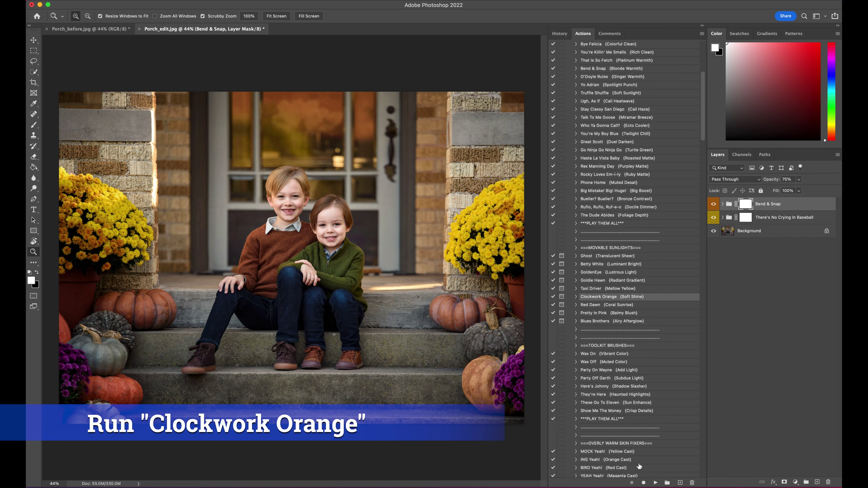
left_click(655, 483)
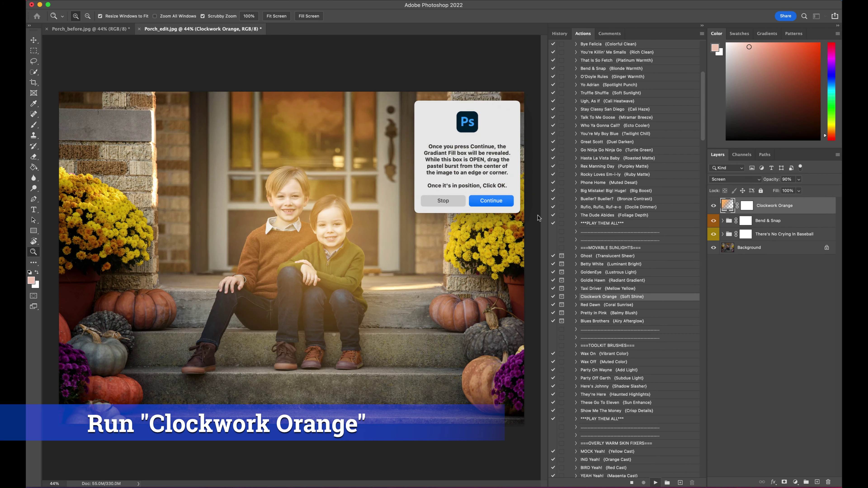
left_click(501, 201)
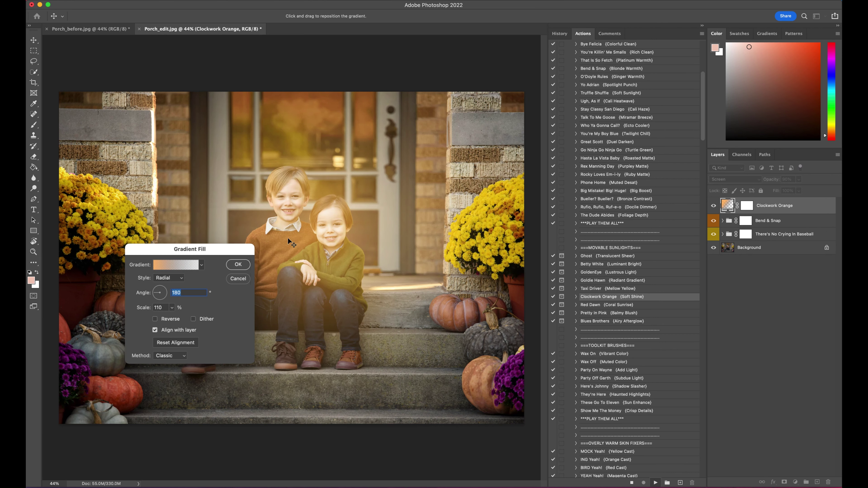
Move the light glow up toward the doorway and scale it to 89%
left_click_drag(295, 243, 355, 141)
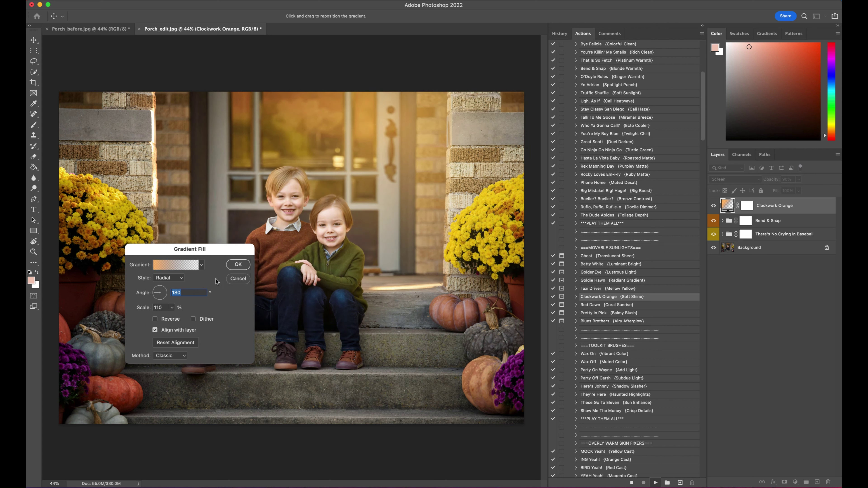
left_click(172, 308)
left_click_drag(173, 318, 172, 318)
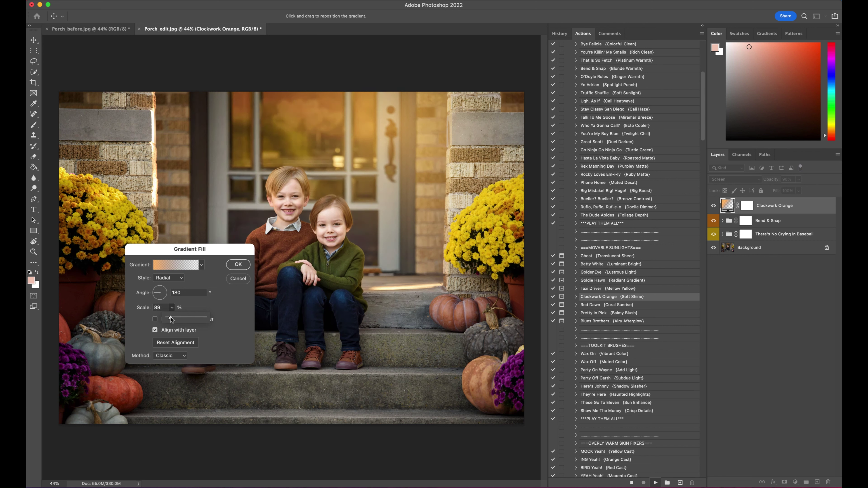
left_click(238, 266)
key("z")
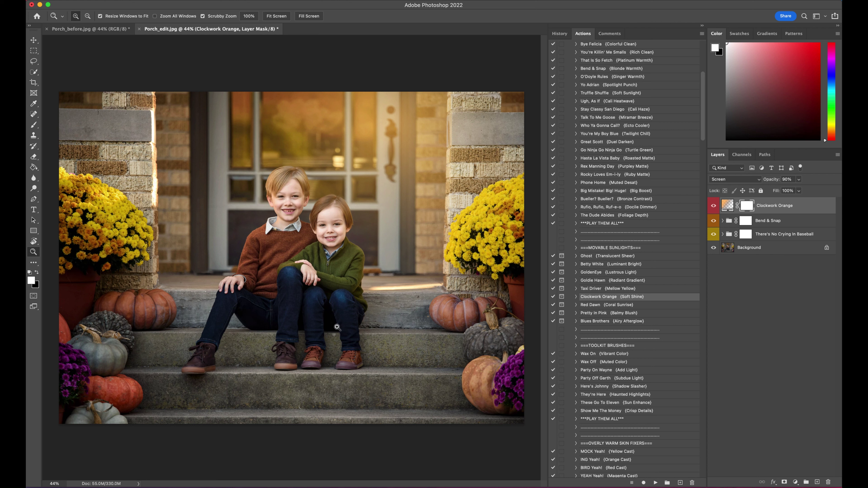
Set up a black 500-pixel brush at 60% opacity
left_click(34, 125)
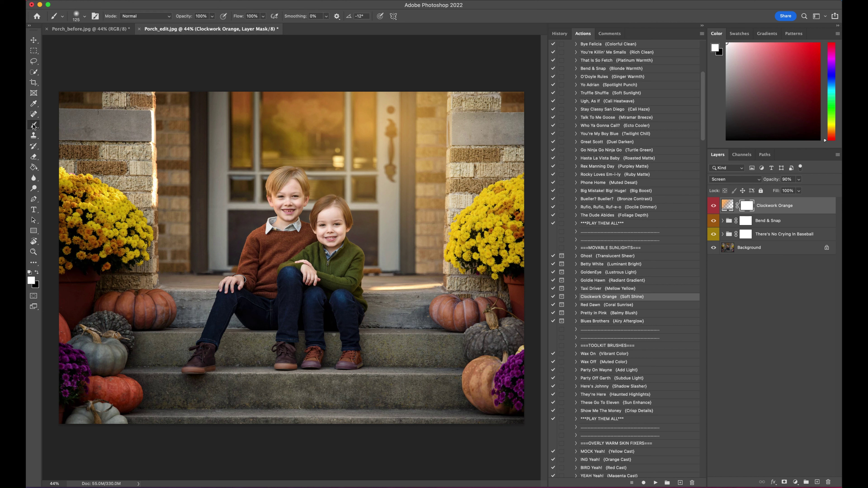
left_click(36, 273)
key("bracketright")
key("bracketright")
key("bracketright")
key("bracketright")
key("bracketright")
key("bracketright")
key("bracketright")
left_click_drag(212, 16, 197, 25)
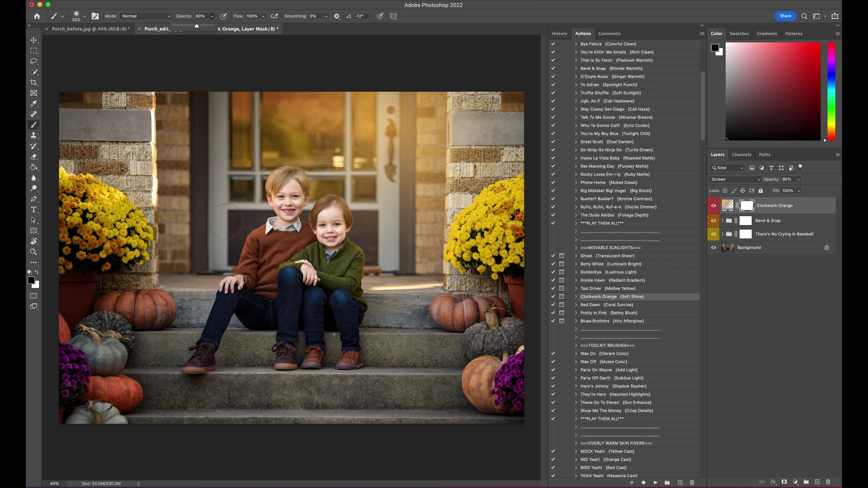
left_click(285, 210)
Paint the Clockwork Orange mask over both boys' faces, the older boy's hair and the right pillar
left_click(289, 202)
left_click_drag(329, 230, 326, 260)
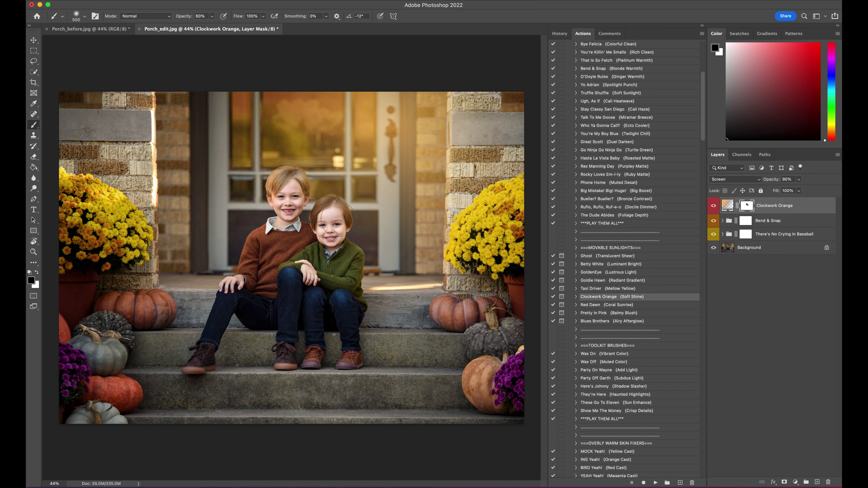
mouse_move(331, 232)
left_mouse_down()
mouse_move(279, 200)
mouse_move(292, 189)
left_mouse_up()
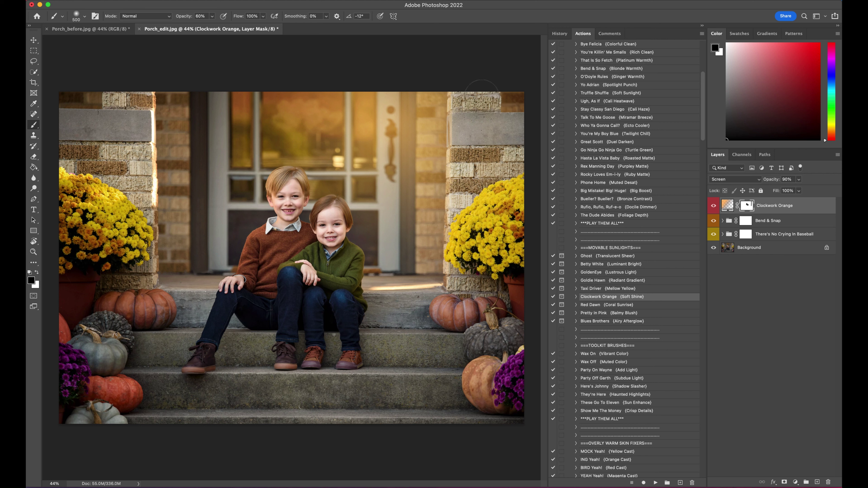
mouse_move(467, 101)
left_mouse_down()
mouse_move(480, 82)
mouse_move(484, 156)
left_mouse_up()
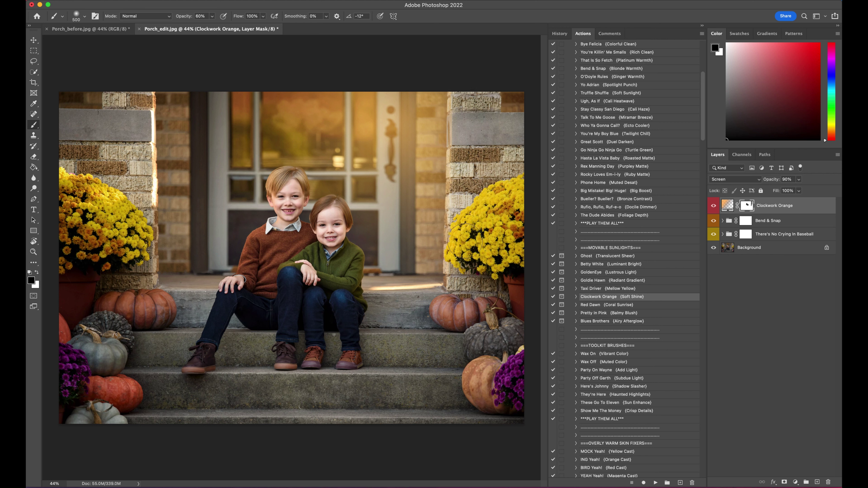
mouse_move(491, 118)
left_mouse_down()
mouse_move(483, 100)
mouse_move(482, 138)
left_mouse_up()
scroll(666, 216, "down", 5)
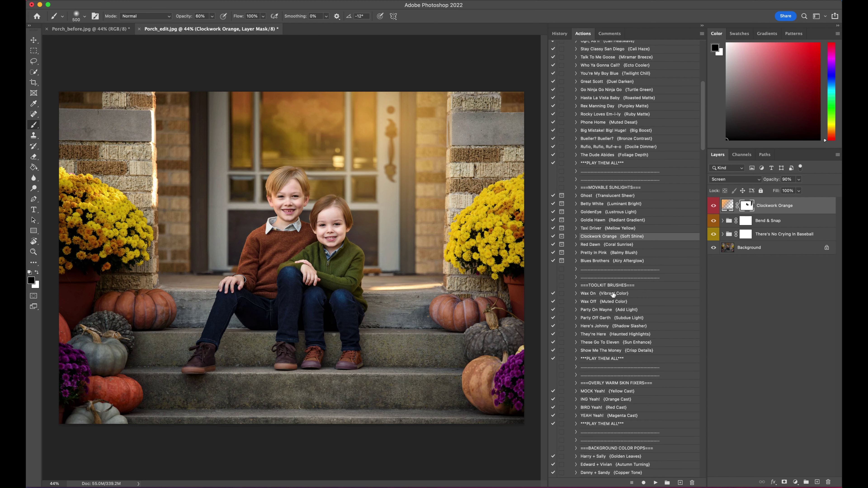
scroll(634, 303, "down", 8)
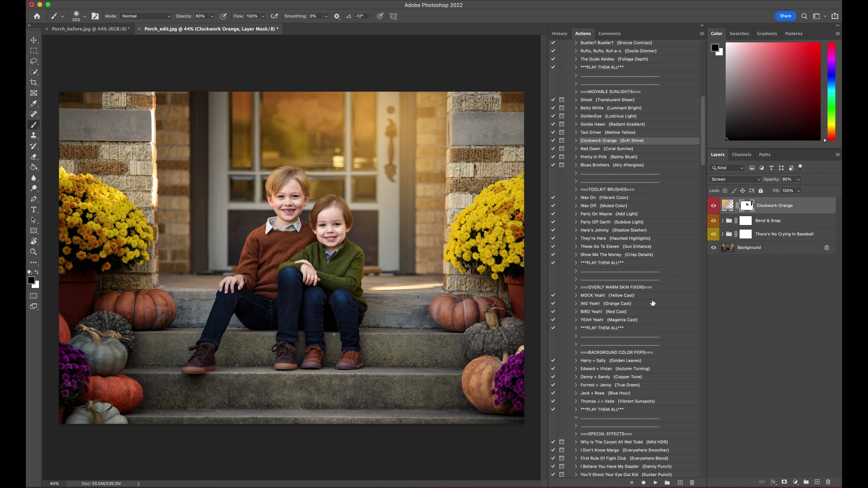
scroll(674, 324, "down", 6)
scroll(670, 325, "down", 2)
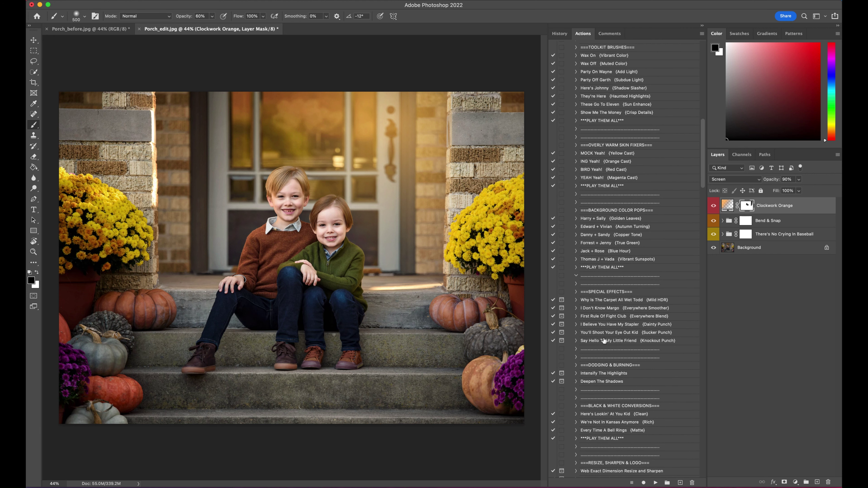
Run You'll Shoot Your Eye Out Kid, flatten the image, and toggle the effect to compare
left_click(602, 334)
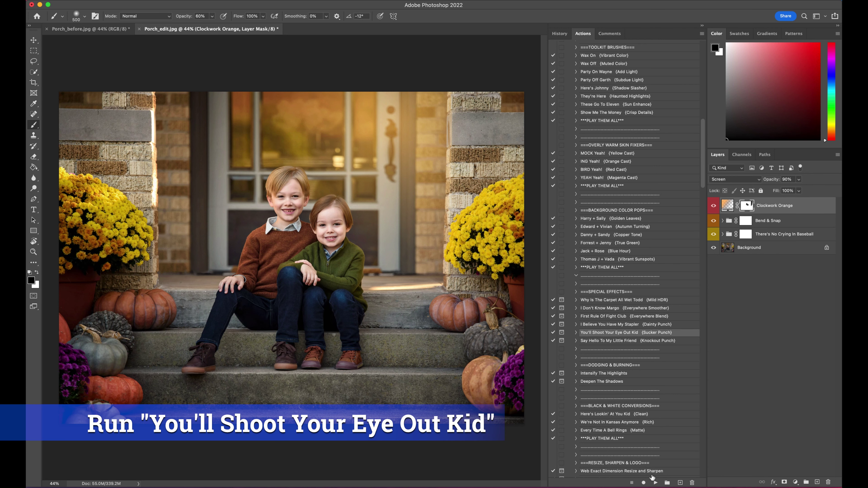
left_click(656, 483)
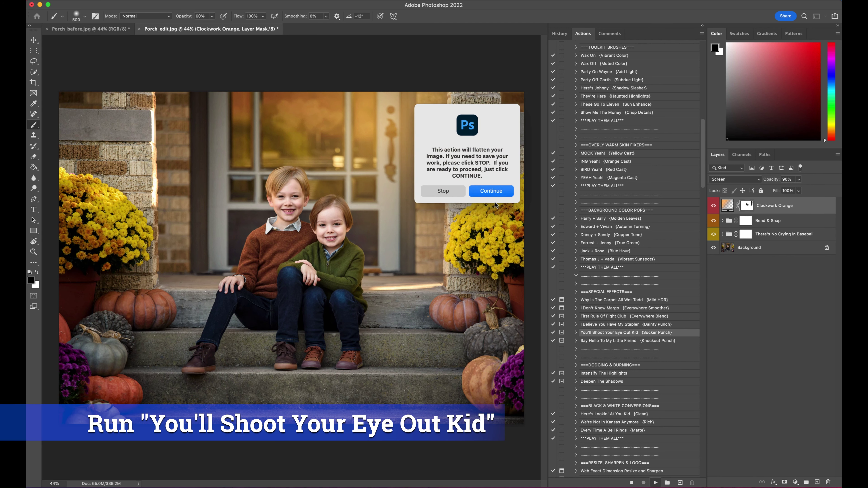
left_click(492, 191)
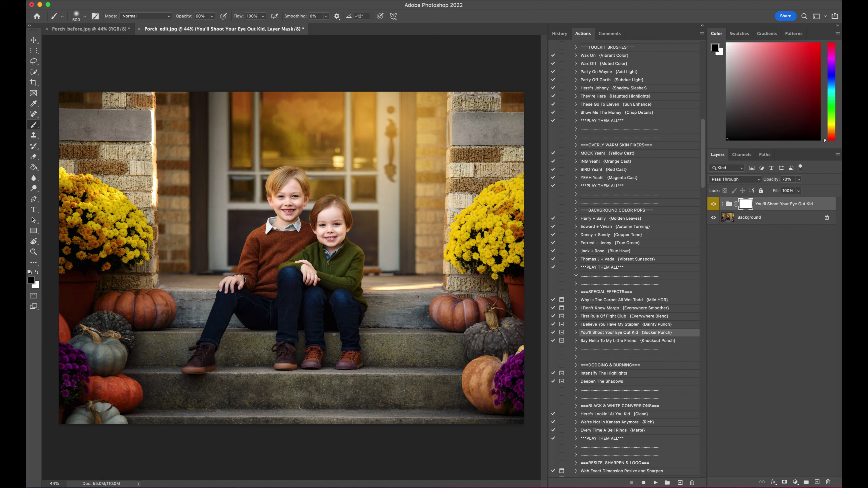
left_click(714, 205)
left_click(714, 205)
left_click(714, 205)
left_click(714, 204)
With an 800-pixel black brush at 100% opacity, mask the punch off the left flowers and lower steps
key("bracketright")
key("bracketright")
key("bracketright")
key("bracketright")
left_click_drag(75, 244, 72, 334)
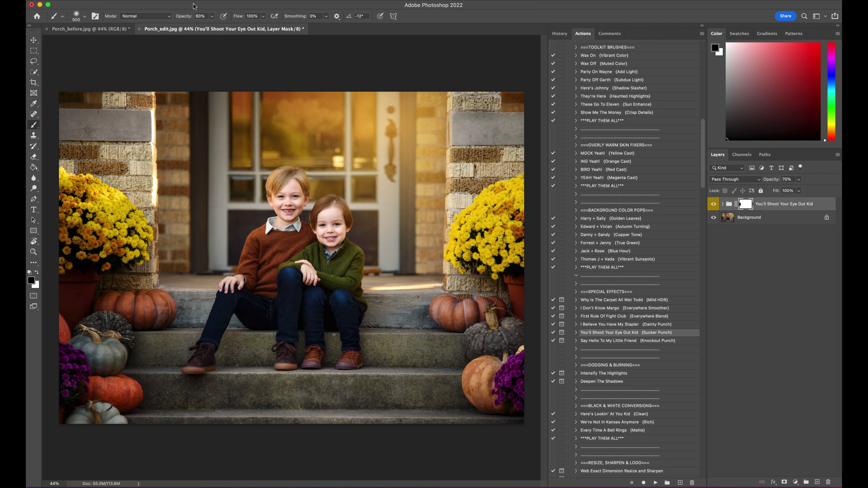
left_click(212, 18)
left_click_drag(212, 26, 227, 26)
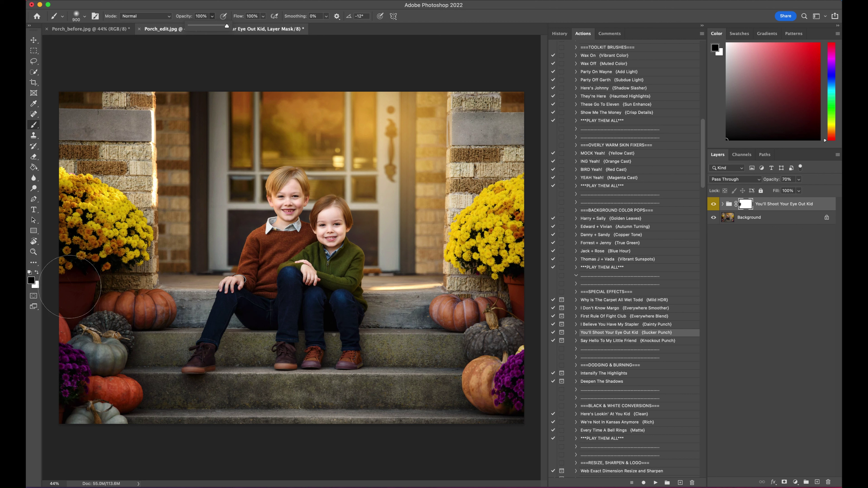
left_click(70, 283)
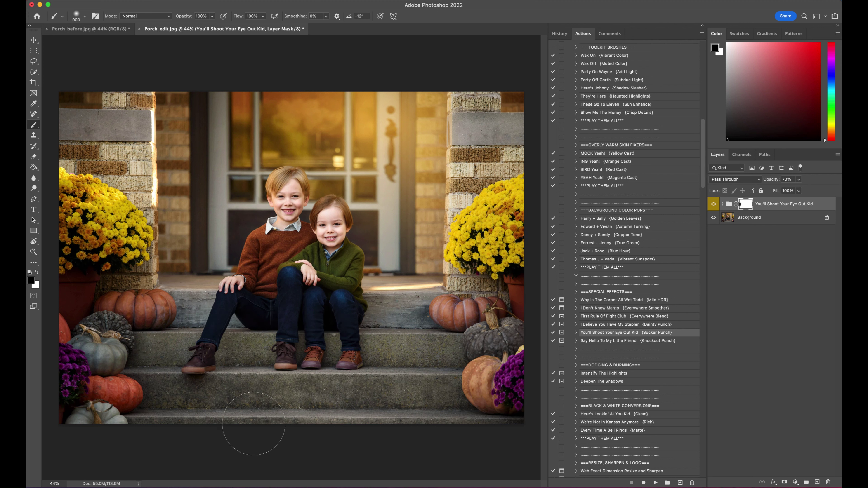
left_click_drag(221, 422, 56, 437)
Compare the punch effect, then run the Why Is The Carpet All Wet Todd Mild HDR action with flattening
left_click(713, 205)
left_click(714, 205)
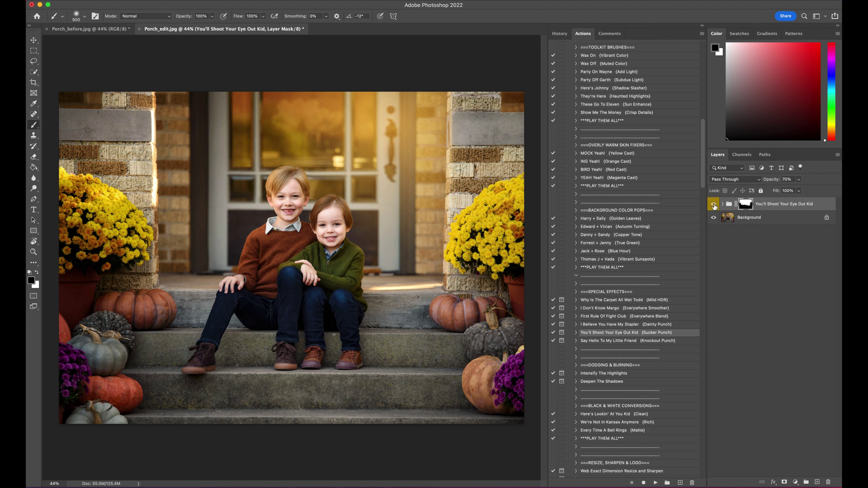
left_click(614, 300)
left_click(655, 483)
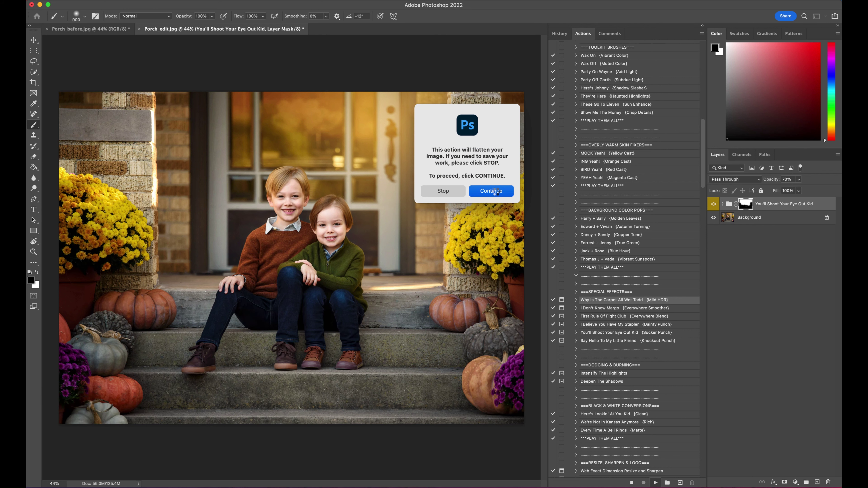
left_click(496, 192)
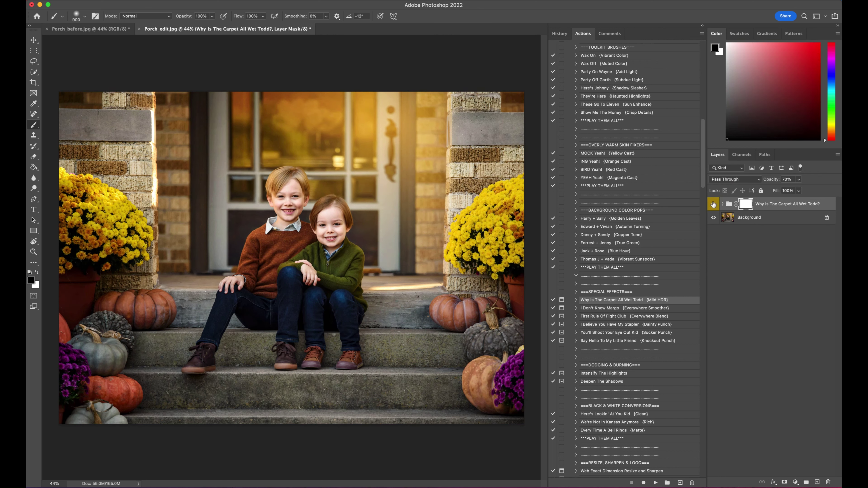
Toggle the HDR group to compare and set its opacity to 34%
left_click(714, 205)
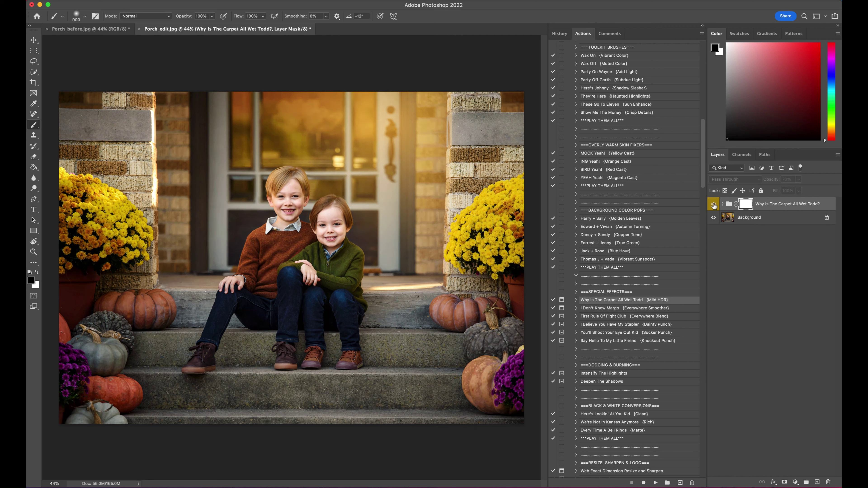
left_click(714, 205)
left_click(799, 180)
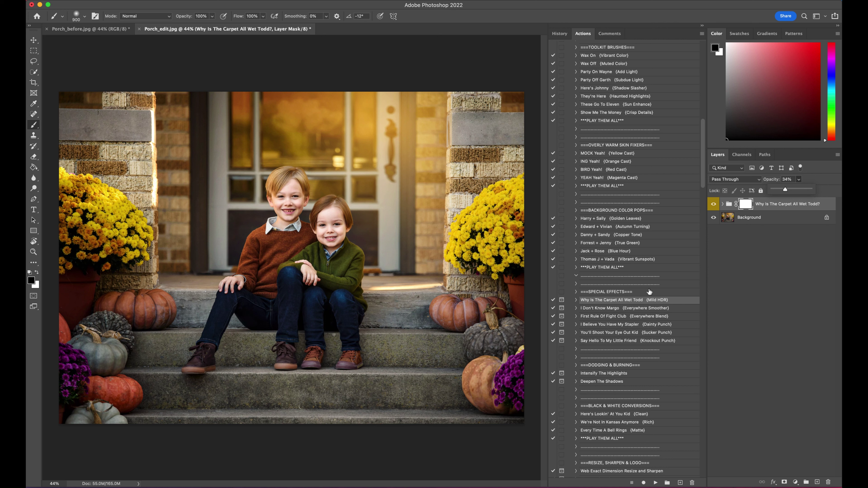
Run Party On Wayne and paint light over the lower-left flowers and upper-left brick pillar
scroll(649, 292, "up", 3)
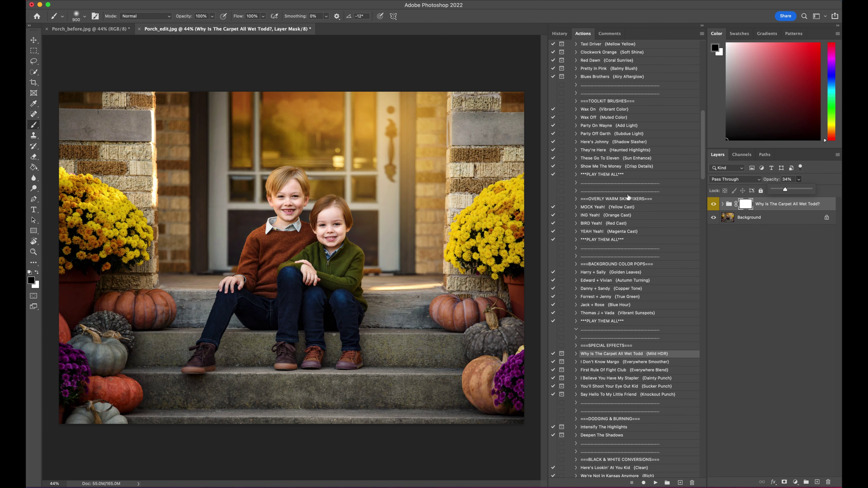
left_click(603, 128)
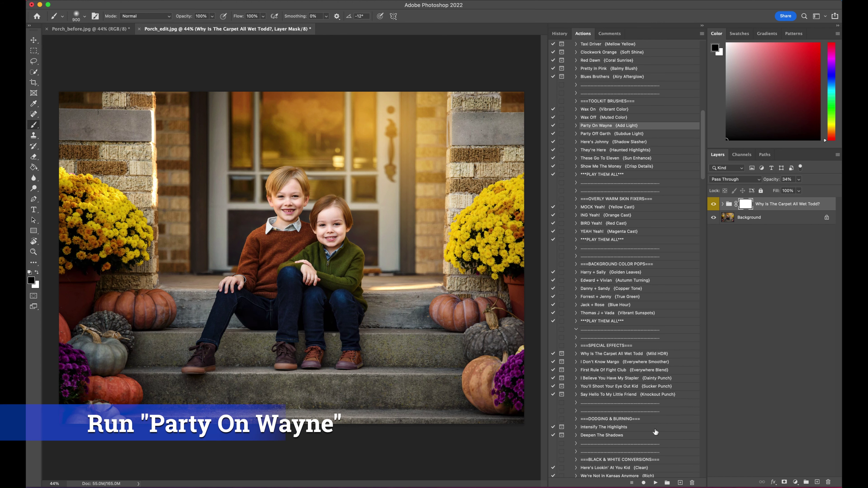
left_click(656, 484)
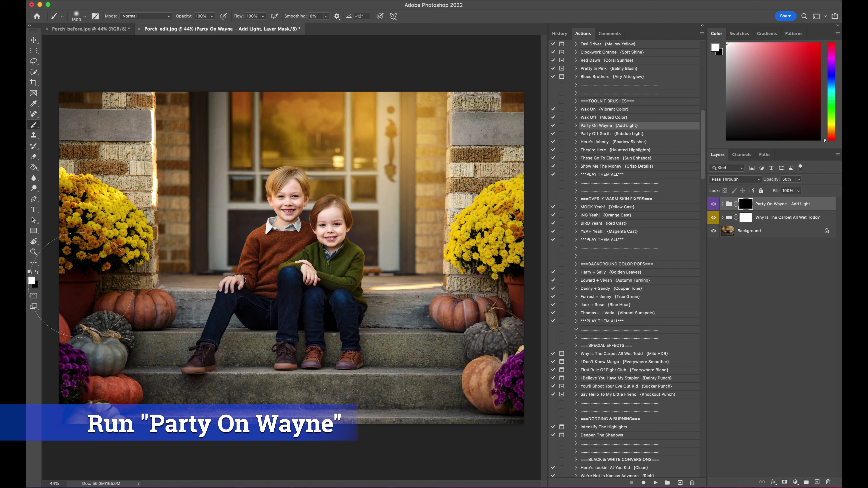
mouse_move(70, 265)
left_mouse_down()
mouse_move(62, 370)
mouse_move(69, 411)
mouse_move(92, 325)
left_mouse_up()
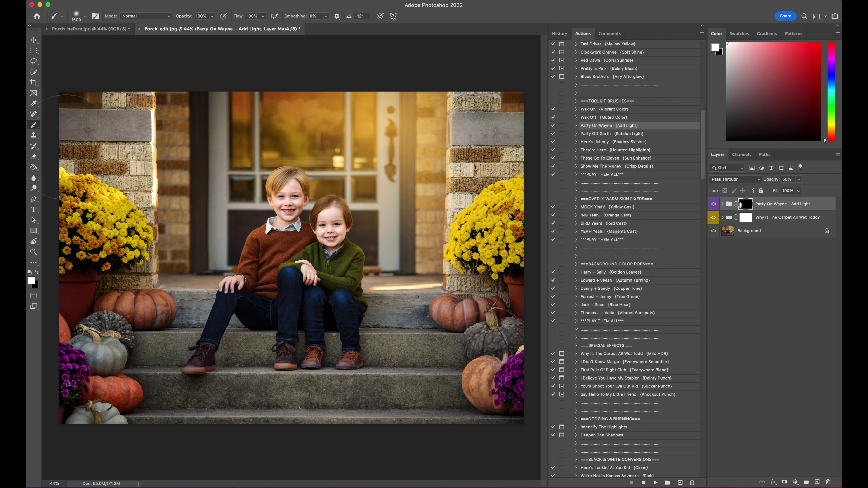
left_click(65, 136)
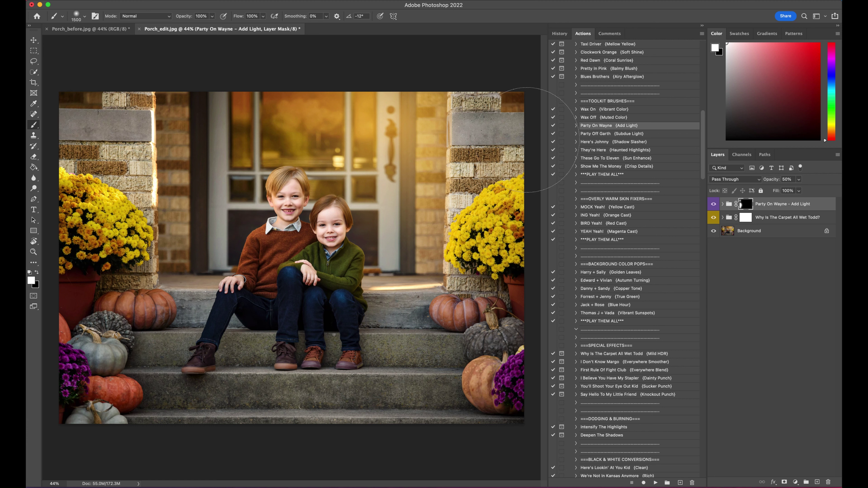
At 43% brush opacity, brighten the right brick pillar and the right flowers down to the pumpkin
left_click(212, 17)
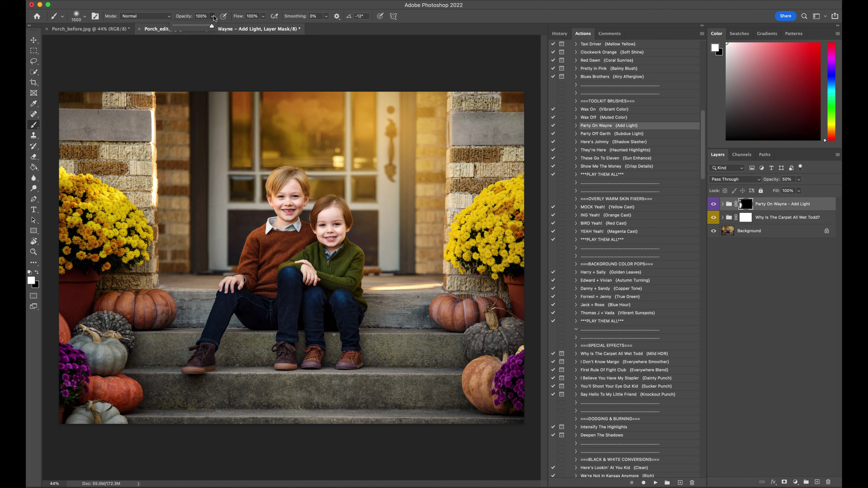
left_click(191, 25)
left_click(506, 137)
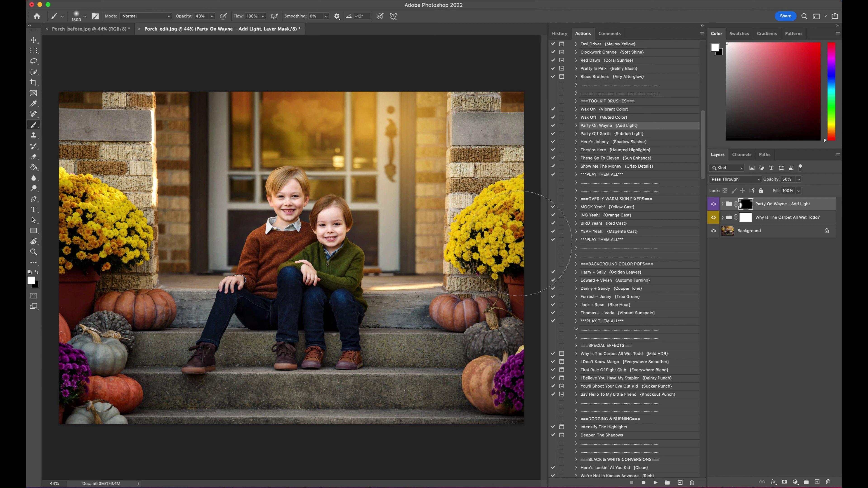
mouse_move(520, 243)
left_mouse_down()
mouse_move(534, 301)
mouse_move(513, 407)
left_mouse_up()
Shrink the brush to 300 then 125 and brighten along the porch steps' edges
key("bracketleft")
key("bracketleft")
key("bracketleft")
key("bracketleft")
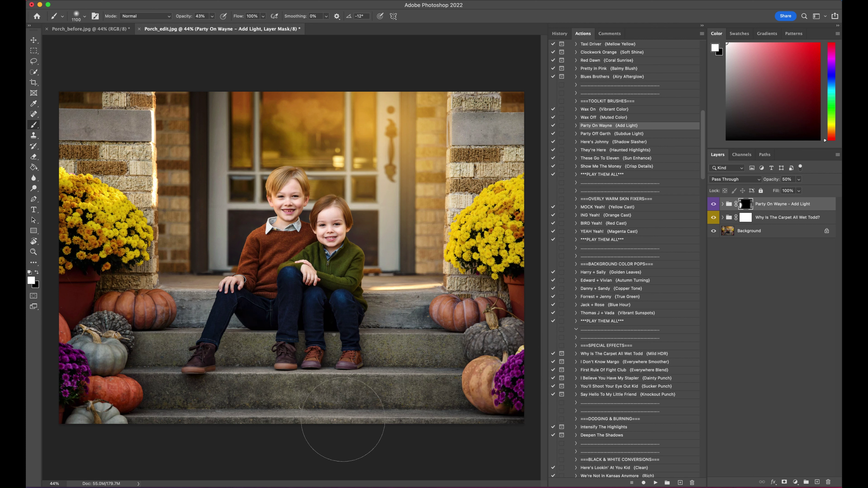
key("bracketleft")
key("bracketleft")
key("bracketleft")
key("bracketleft")
key("bracketleft")
key("bracketleft")
key("bracketleft")
key("bracketleft")
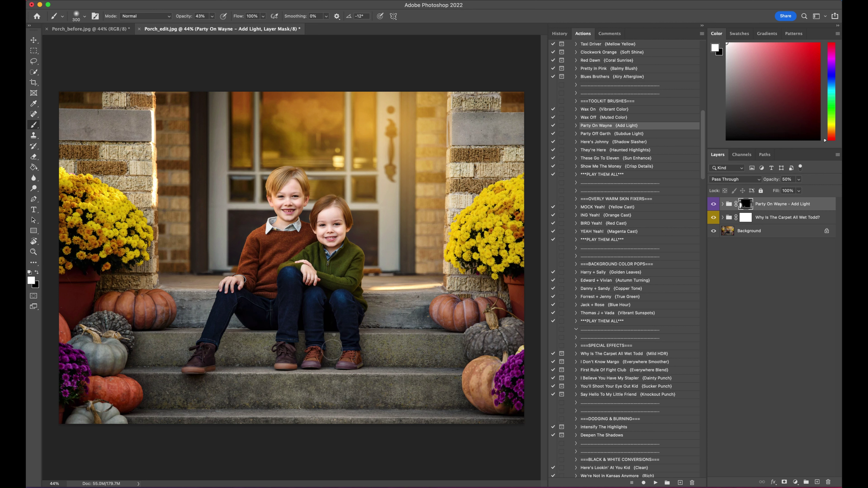
left_click_drag(331, 351, 447, 356)
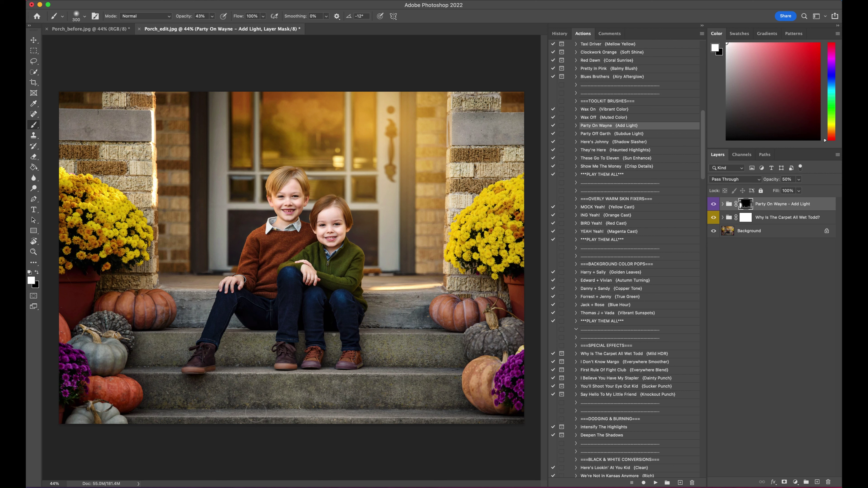
key("bracketleft")
key("bracketleft")
key("bracketleft")
key("bracketleft")
key("bracketleft")
left_click_drag(317, 373, 437, 373)
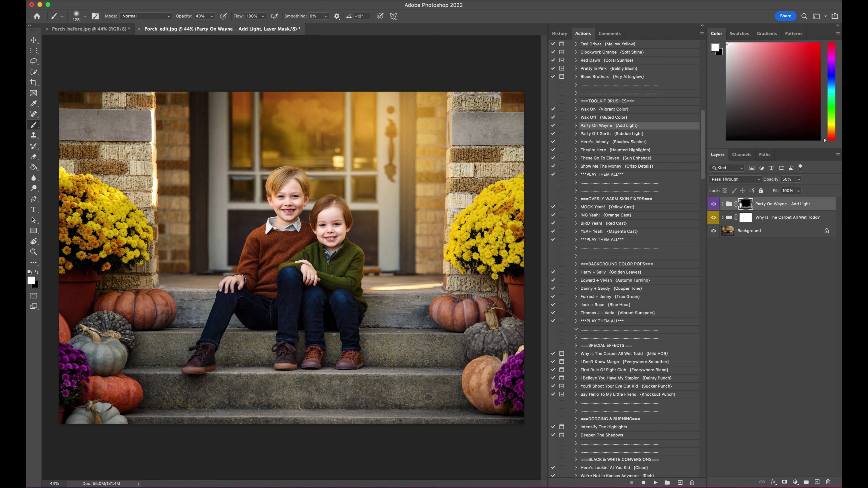
left_click_drag(134, 415, 472, 414)
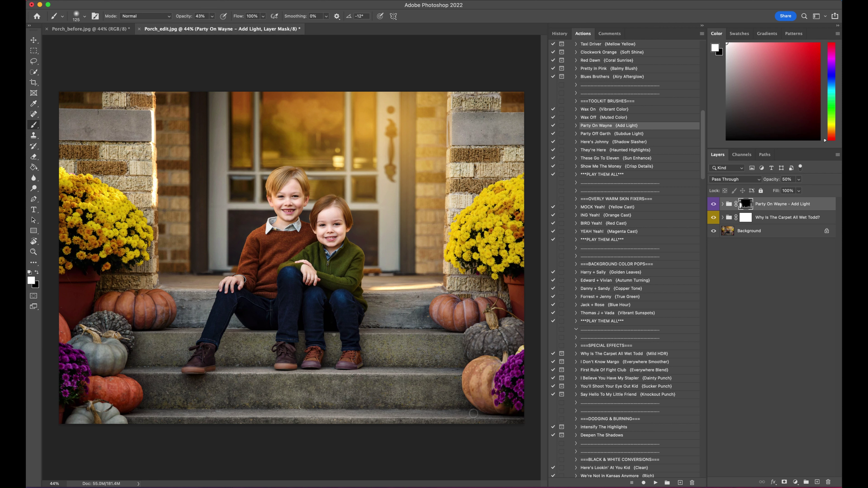
mouse_move(162, 326)
left_mouse_down()
mouse_move(365, 343)
mouse_move(424, 331)
left_mouse_up()
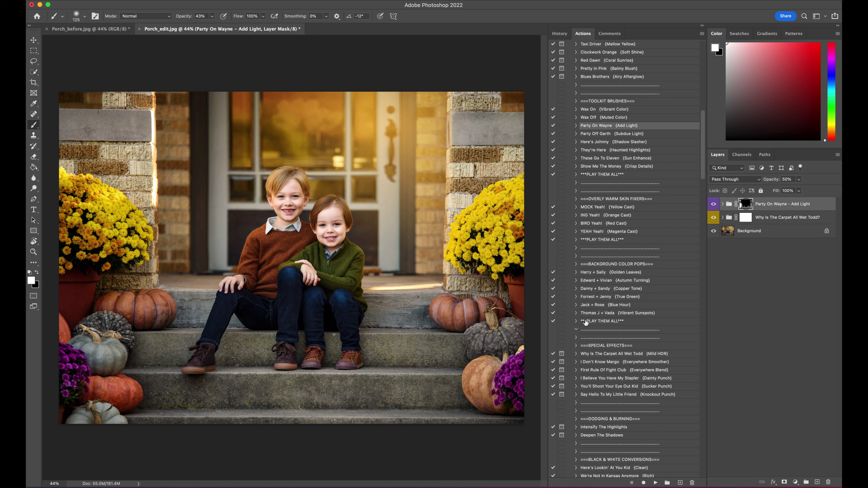
Run the Party Off Garth subdue-light action and enlarge the brush to 200
left_click(599, 134)
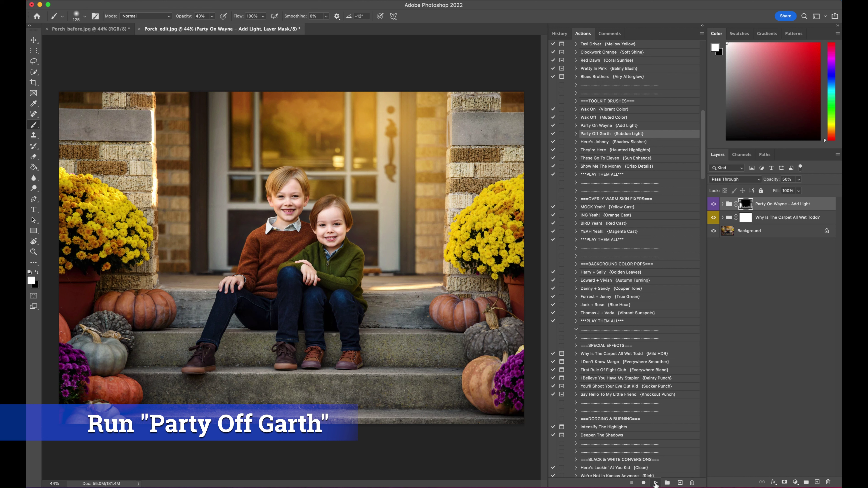
left_click(656, 484)
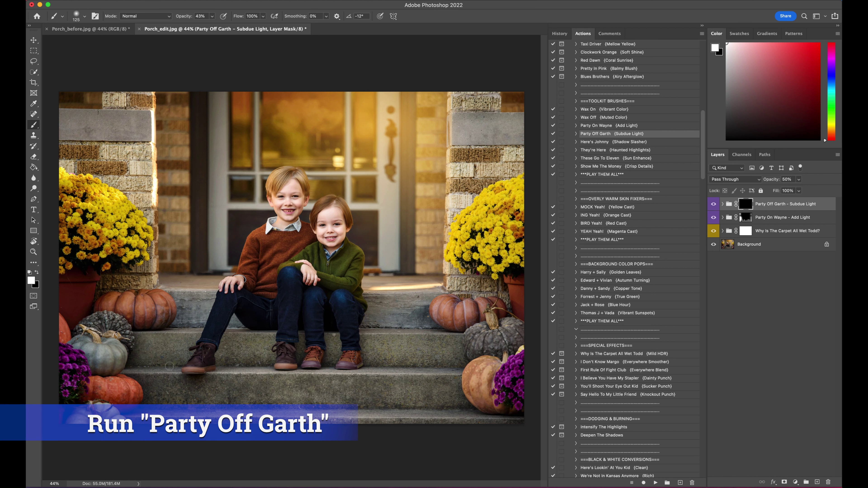
key("bracketright")
key("bracketright")
key("bracketright")
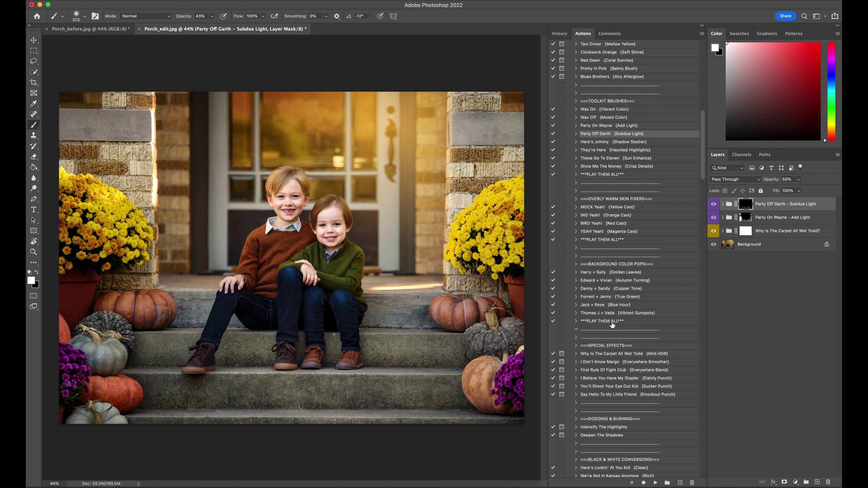
Paint extra light over the boys' legs on the Add Light layer's mask with a larger brush
left_click(745, 218)
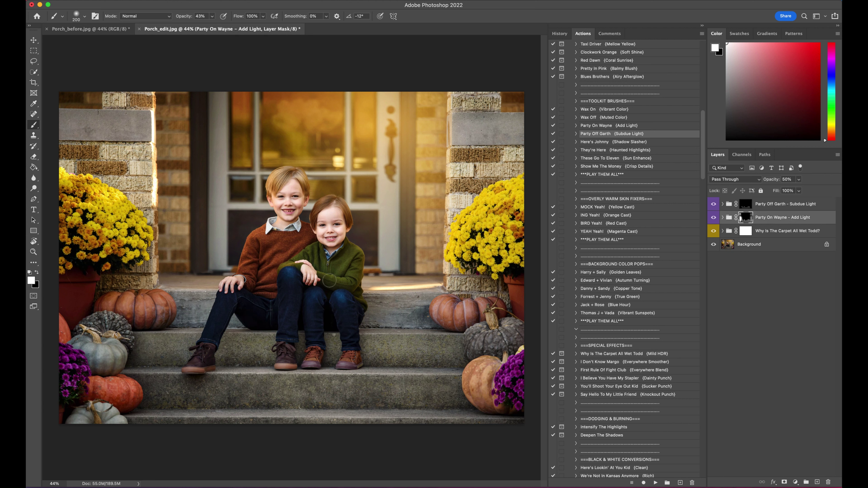
key("bracketright")
key("bracketright")
key("bracketright")
key("bracketright")
key("bracketright")
key("bracketright")
key("bracketright")
key("bracketright")
key("bracketright")
key("bracketright")
key("bracketright")
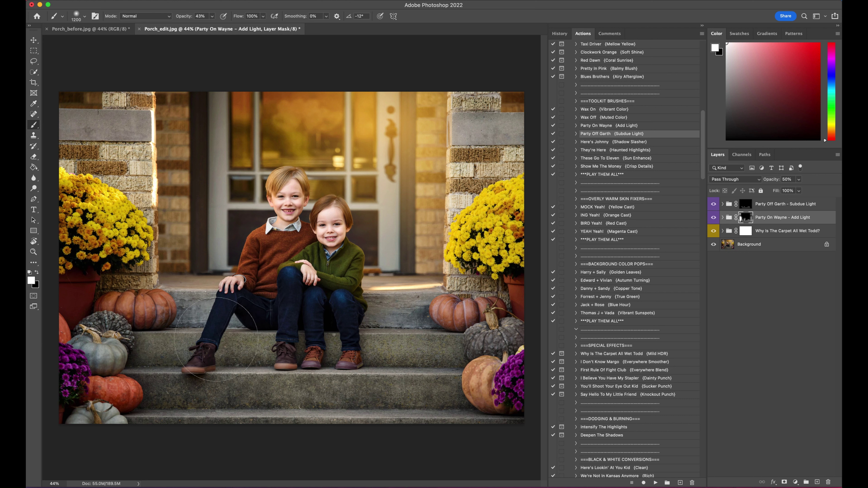
left_click_drag(296, 322, 329, 326)
On the Subdue Light mask, paint over the boy's hand with a 300-pixel brush at 27% opacity
left_click(746, 205)
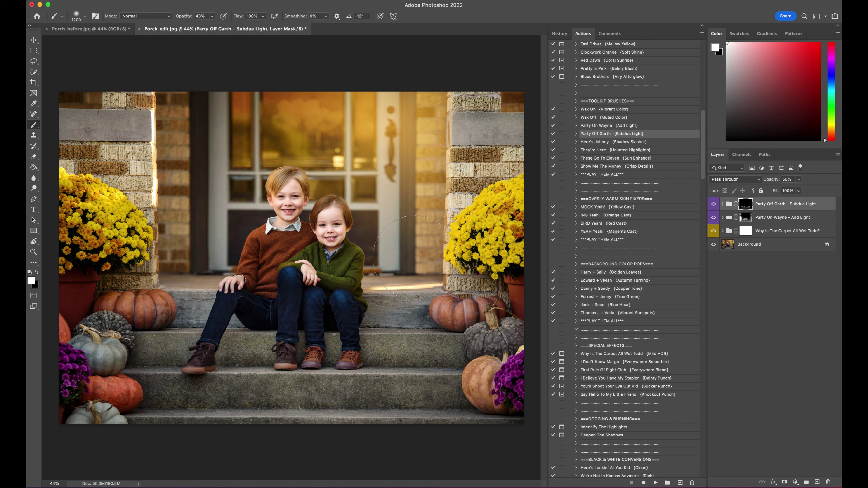
key("bracketleft")
key("bracketleft")
key("bracketleft")
key("Return")
key("bracketleft")
key("bracketleft")
key("bracketleft")
left_click_drag(267, 260, 236, 286)
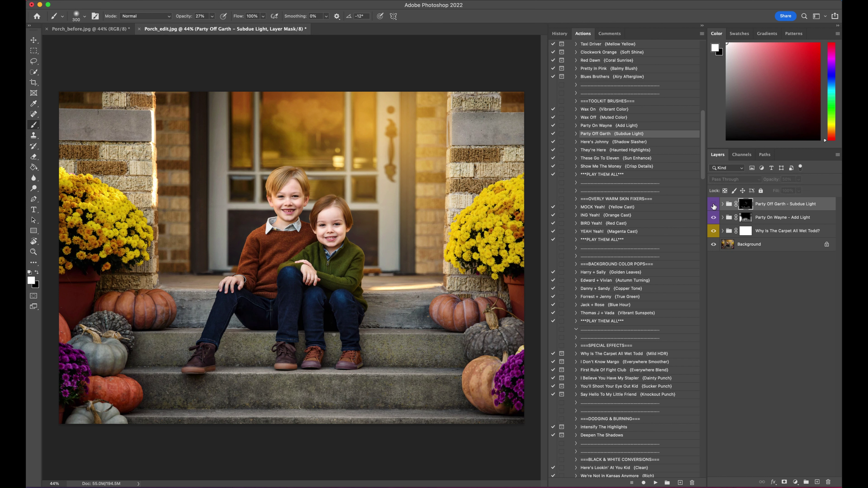
Toggle the edit groups off and on to compare against the original photo
left_click(714, 245, "alt")
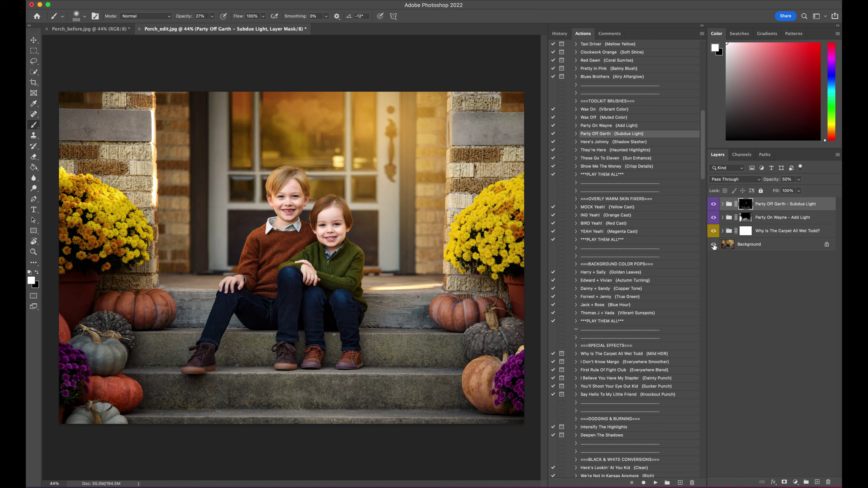
left_click(714, 245, "alt")
left_click(714, 245, "alt")
left_click(714, 245, "alt")
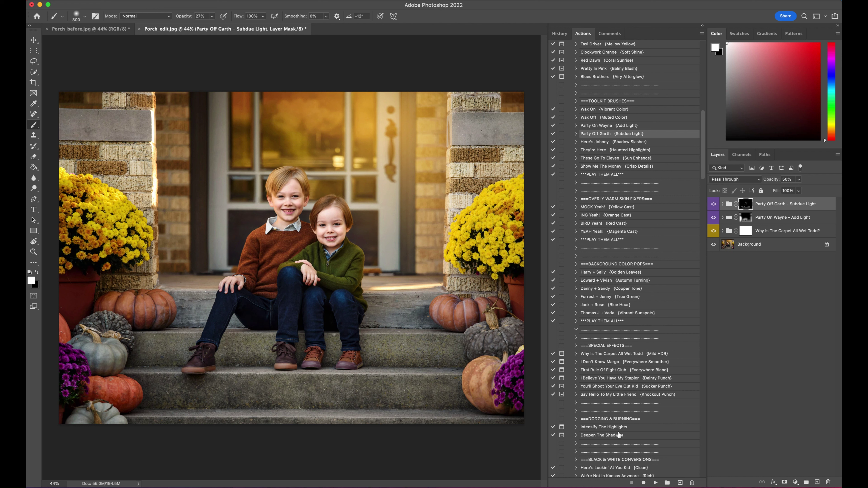
Run Intensify The Highlights, confirm flattening, and dismiss the dodge instructions
left_click(613, 429)
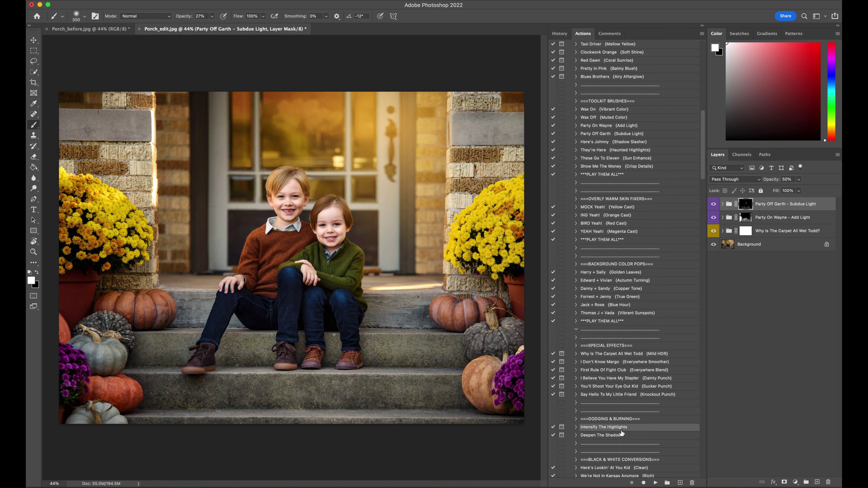
left_click(655, 482)
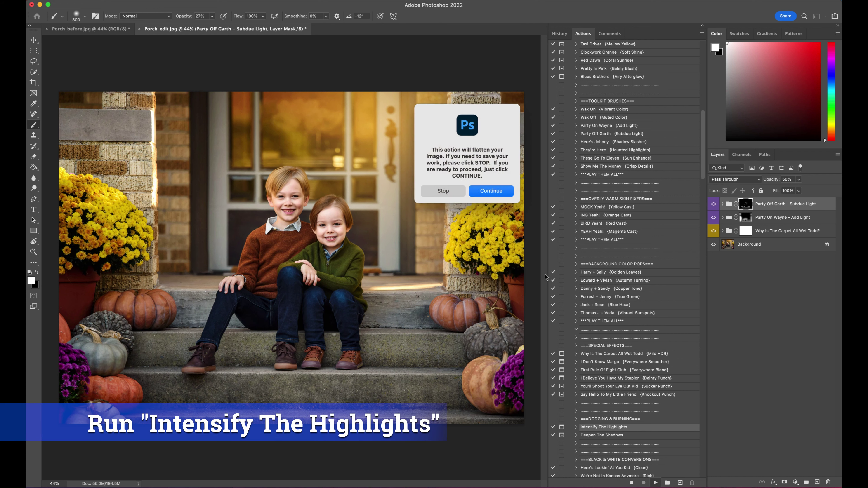
left_click(499, 197)
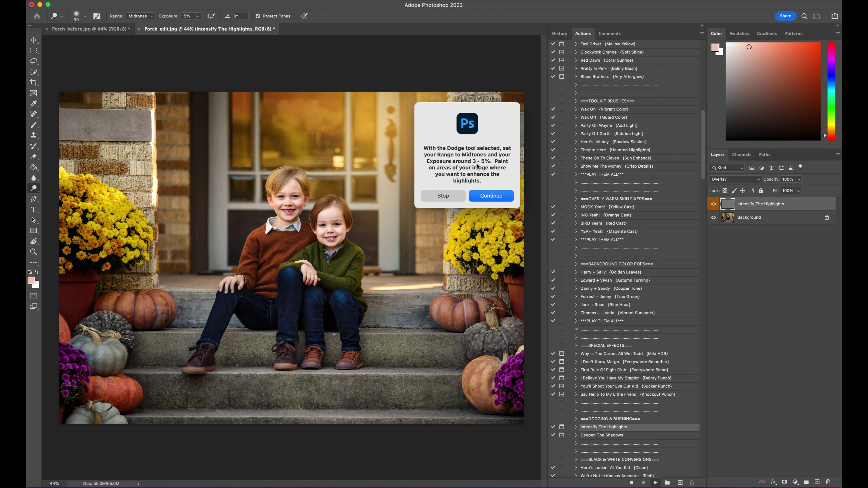
left_click(491, 196)
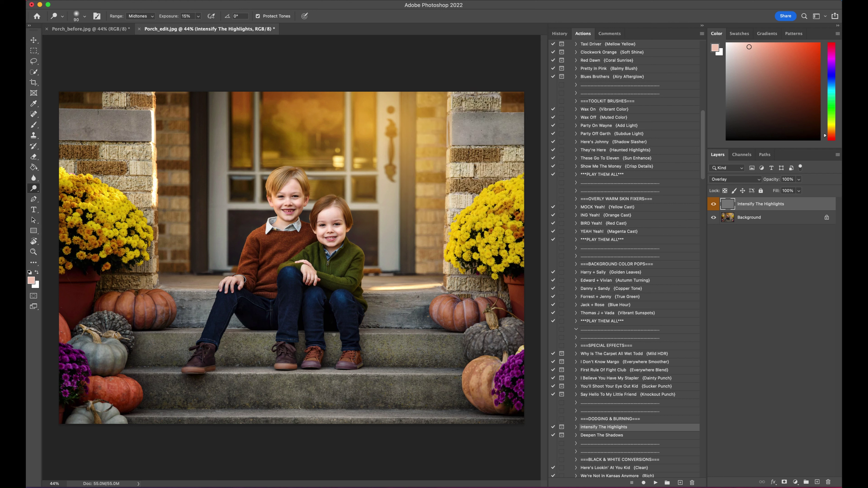
Dodge the upper-right pumpkin and the younger boy's jacket with a 100-pixel brush
left_click(198, 16)
key("bracketright")
key("bracketright")
key("bracketright")
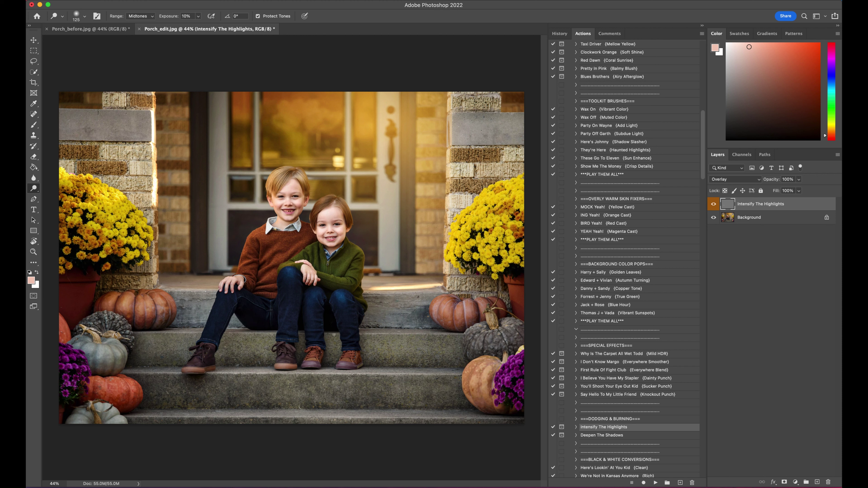
key("bracketleft")
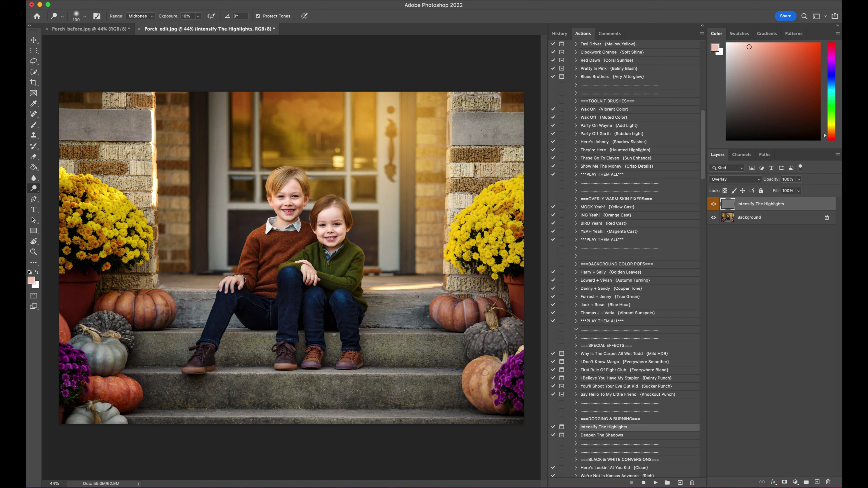
left_click_drag(465, 324, 459, 319)
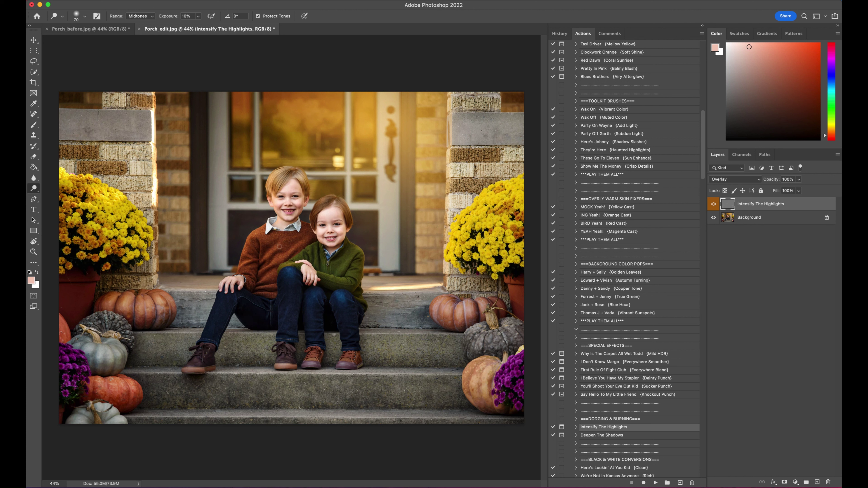
left_click_drag(260, 288, 330, 274)
left_click_drag(335, 271, 337, 267)
Enlarge the dodge brush to 125 pixels and set exposure to 16%
key("bracketright")
key("bracketright")
key("bracketright")
key("bracketright")
left_click(199, 16)
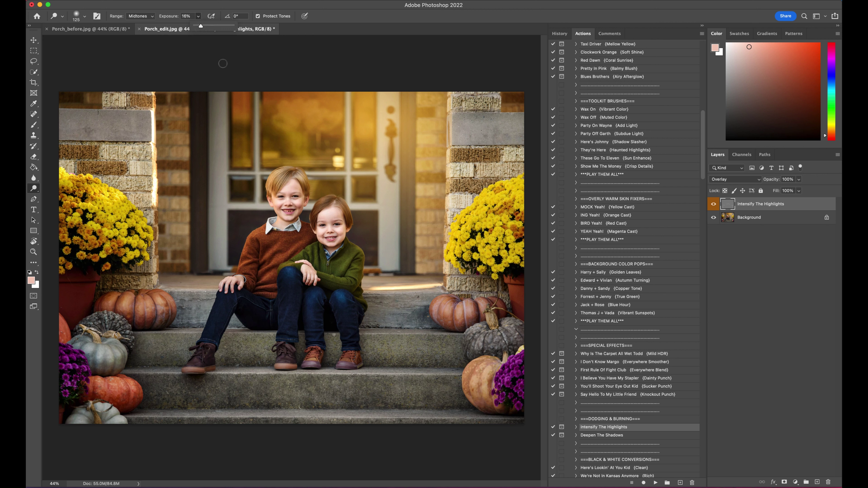
left_click(312, 311)
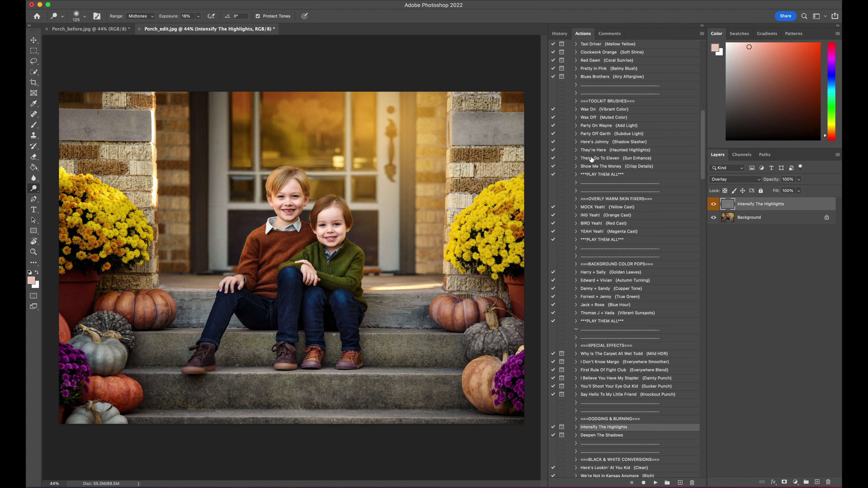
Run the Party On Wayne Add Light action and set the brush to 200 at 41% opacity
left_click(600, 126)
left_click(656, 483)
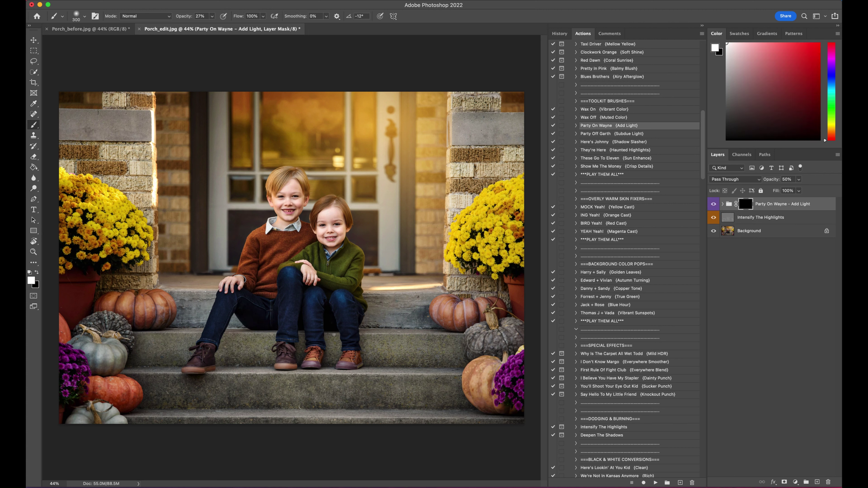
key("bracketleft")
key("bracketleft")
left_click(212, 16)
left_click_drag(211, 26, 217, 26)
Toggle the new add-light group's visibility to compare its effect
left_click(713, 204)
left_click(714, 204)
left_click(713, 204)
left_click(714, 205)
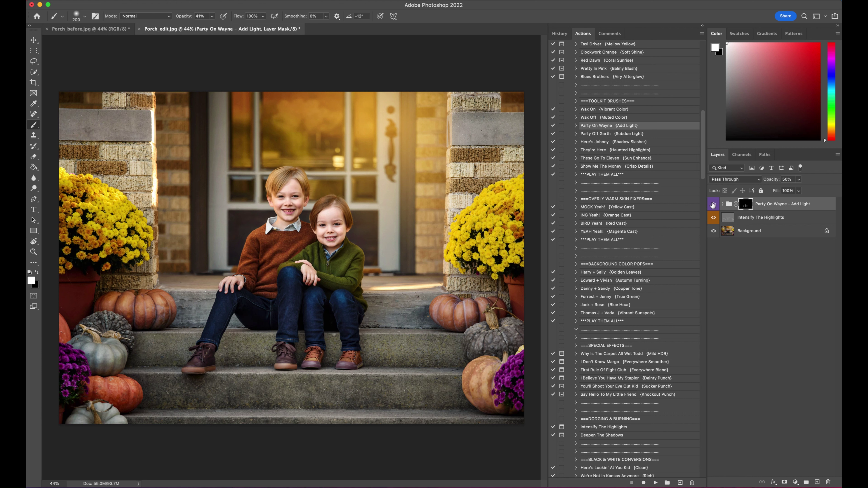
Compare the image with and without Intensify The Highlights, leaving it visible
left_click(714, 218)
left_click(715, 218)
left_click(714, 218)
left_click(714, 219)
left_click(714, 218)
left_click(714, 218)
left_click(714, 218)
left_click(714, 219)
Run the Deepen The Shadows action, allowing it to flatten the image
left_click(623, 439)
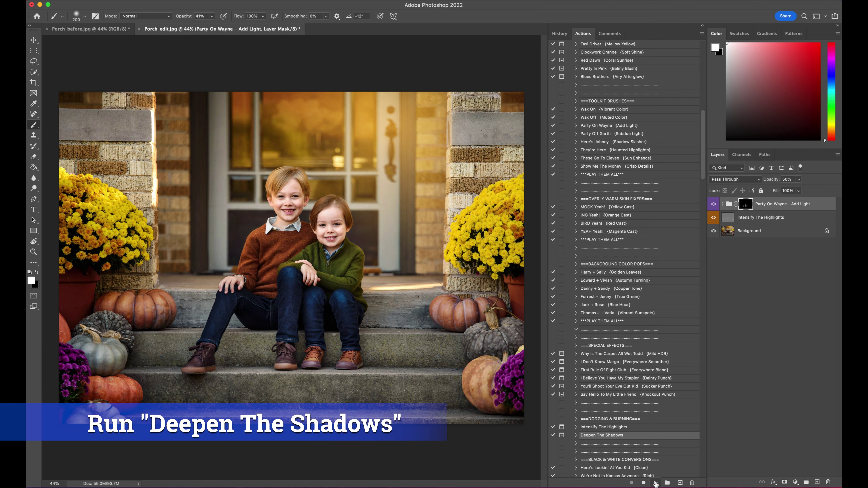
left_click(655, 483)
left_click(494, 195)
left_click(494, 195)
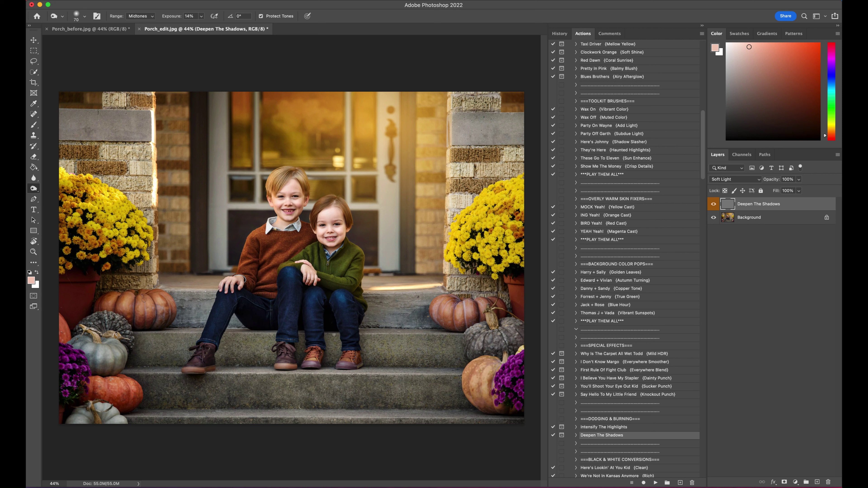
Burn shadows on the grey pumpkin and the younger boy's sweater, then compare before and after
left_click_drag(111, 352, 106, 349)
left_click_drag(317, 254, 319, 258)
left_click(714, 204)
left_click(714, 204)
left_click(714, 205)
left_click(714, 204)
Run ING Yeah! Orange Cast and paint its mask over the steps with a 600 brush
scroll(654, 216, "up", 10)
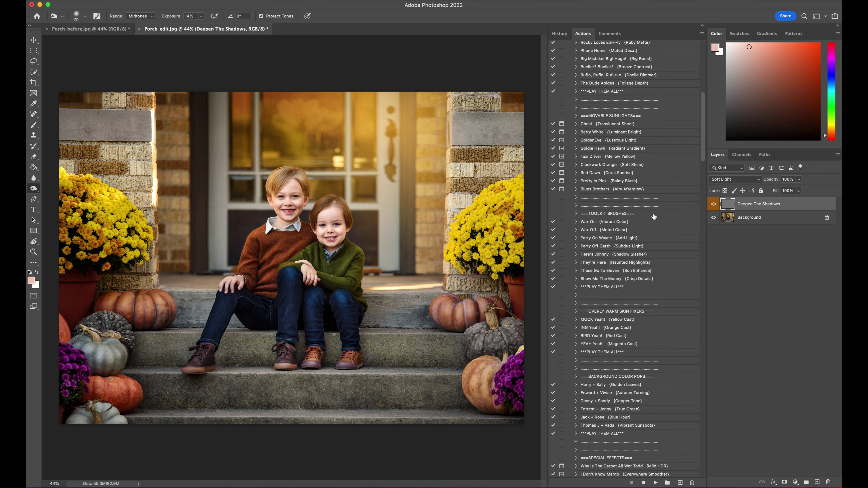
scroll(654, 216, "up", 1)
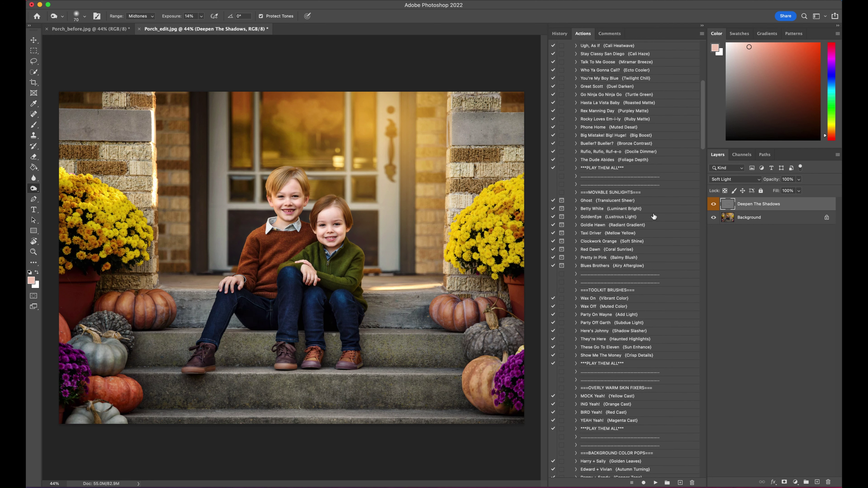
scroll(654, 216, "down", 7)
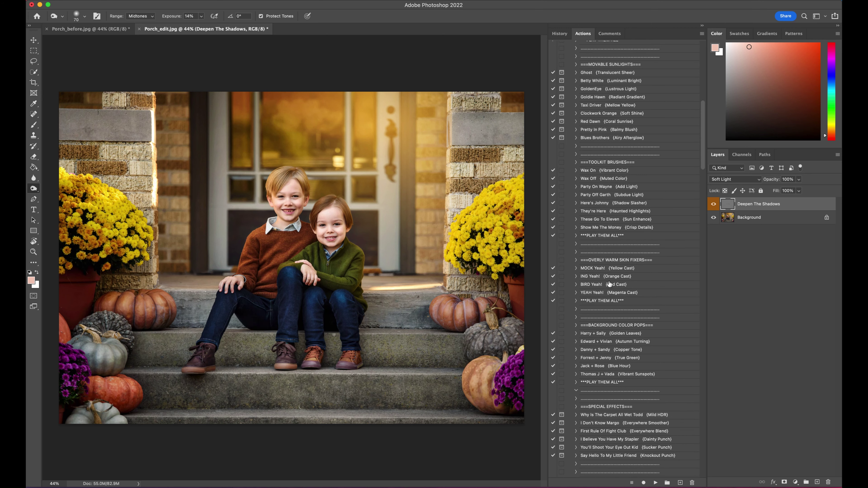
left_click(608, 277)
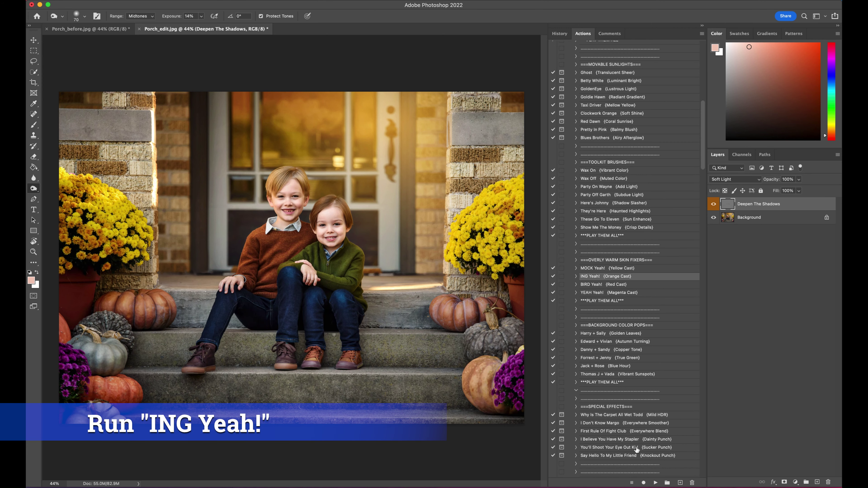
left_click(655, 482)
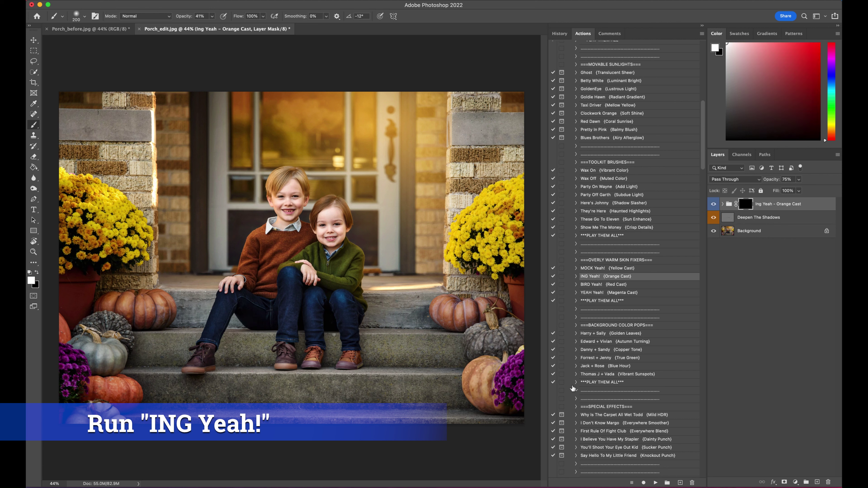
key("bracketright")
key("bracketright")
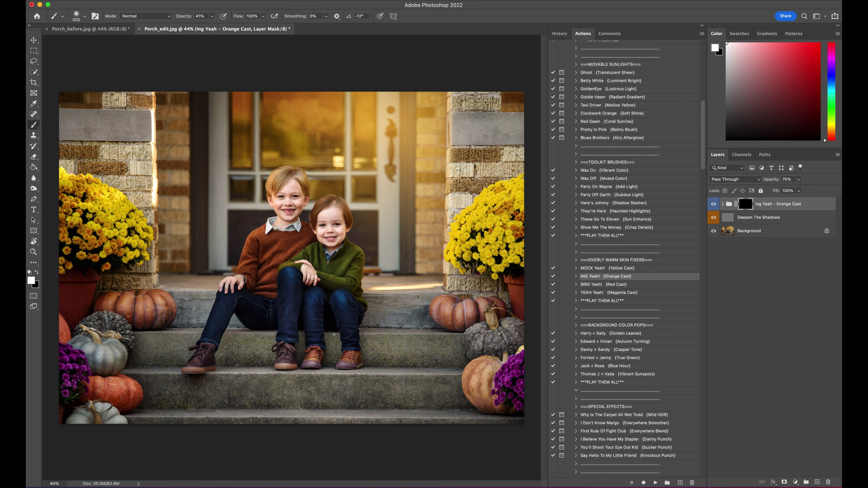
key("bracketright")
key("bracketright")
key("bracketright")
left_click_drag(539, 319, 438, 347)
scroll(641, 278, "up", 3)
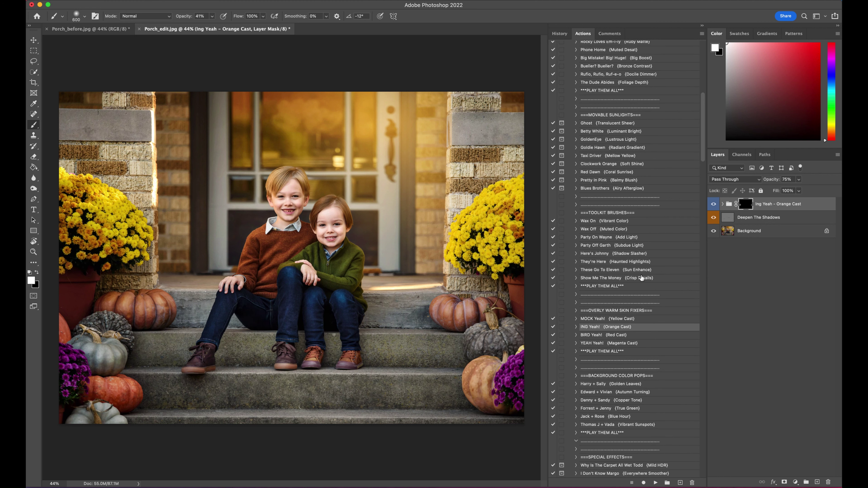
Rerun Party On Wayne Add Light and paint light on the lower-left pumpkins and right pillar with a 1600 brush
left_click(618, 239)
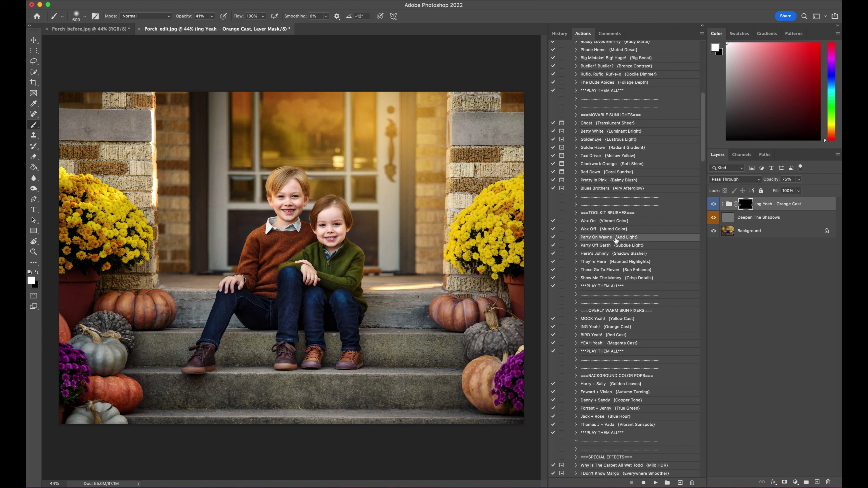
left_click(655, 483)
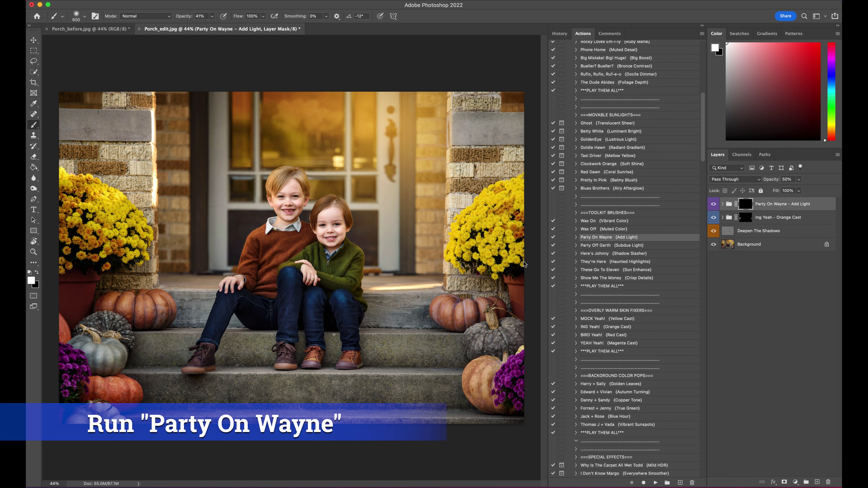
key("bracketright")
key("bracketright")
key("bracketright")
key("bracketright")
key("bracketright")
key("bracketright")
key("bracketright")
key("bracketright")
key("bracketright")
key("bracketright")
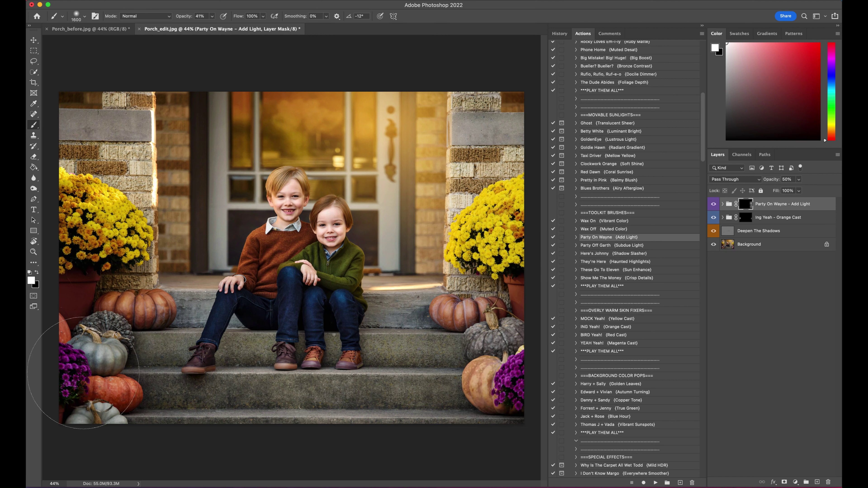
left_click_drag(80, 385, 75, 113)
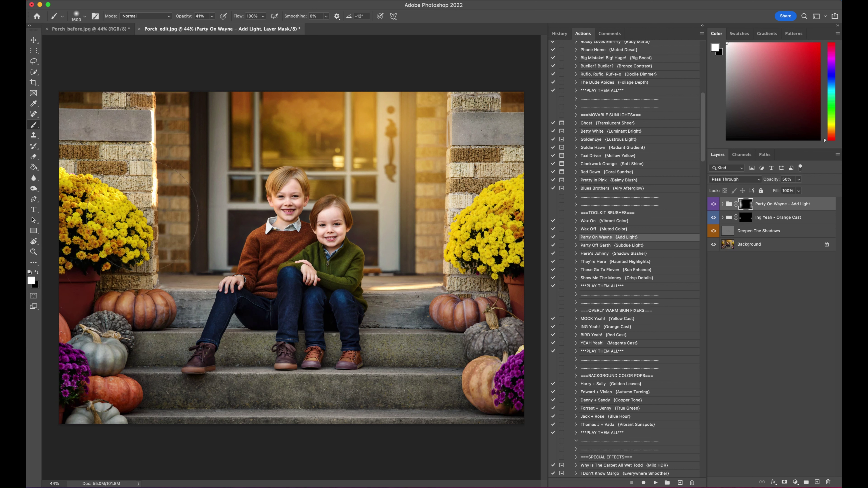
left_click(493, 128)
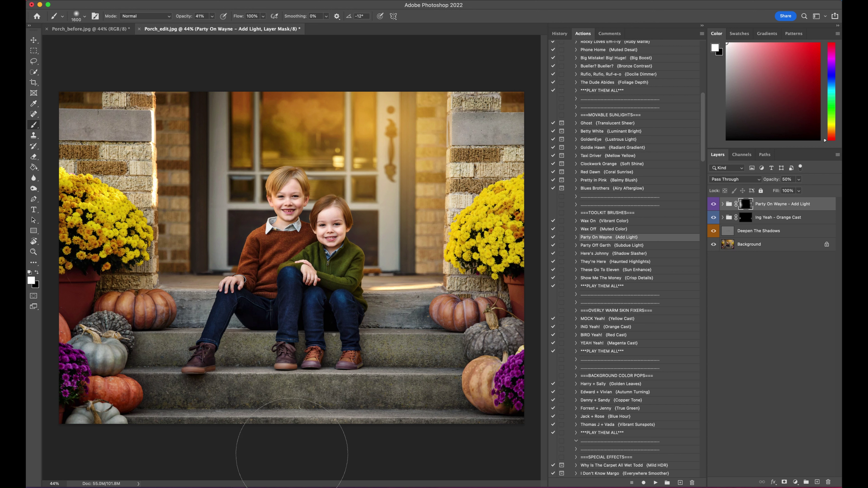
left_click(88, 30)
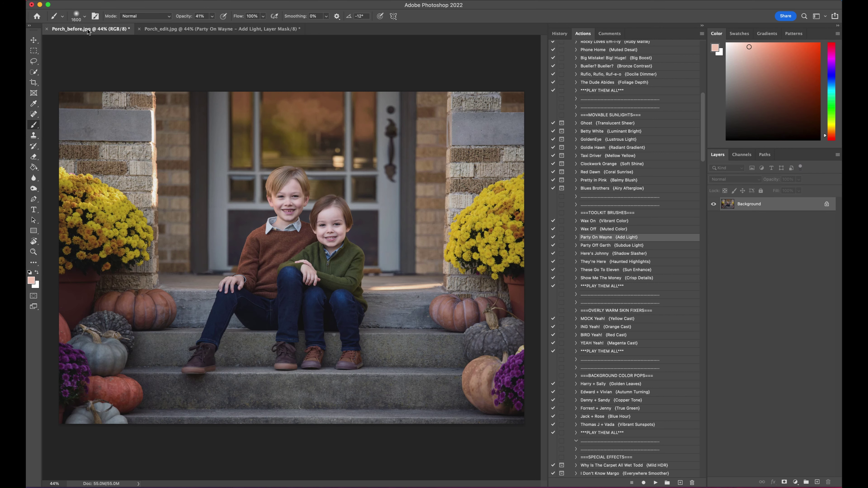
left_click(179, 29)
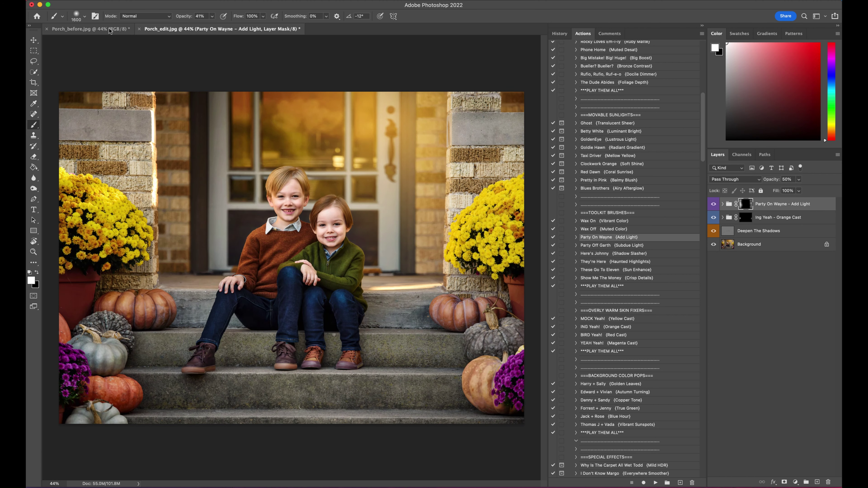
left_click(102, 29)
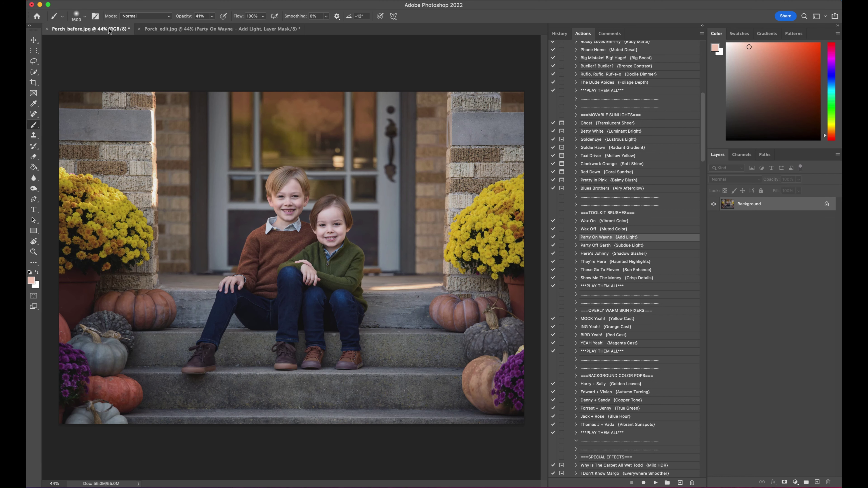
left_click(178, 29)
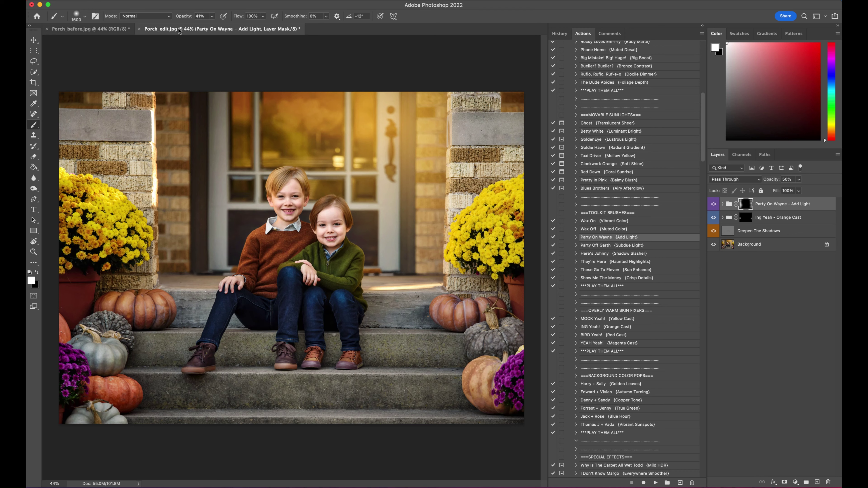